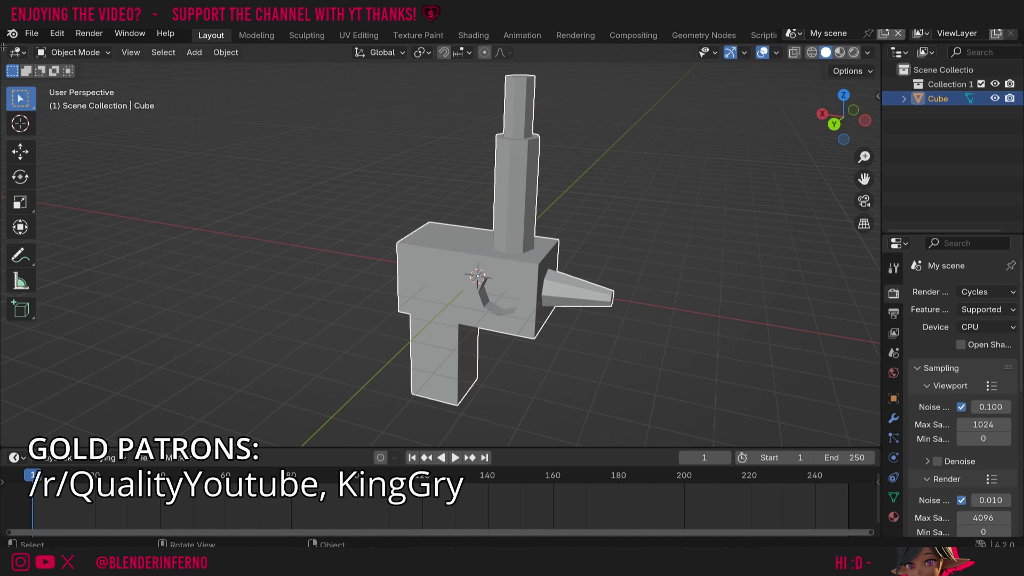
Set up a UV Editor beside the 3D viewport and display the UV layout of the whole mesh in it.
drag(3, 47, 110, 56)
drag(202, 59, 368, 63)
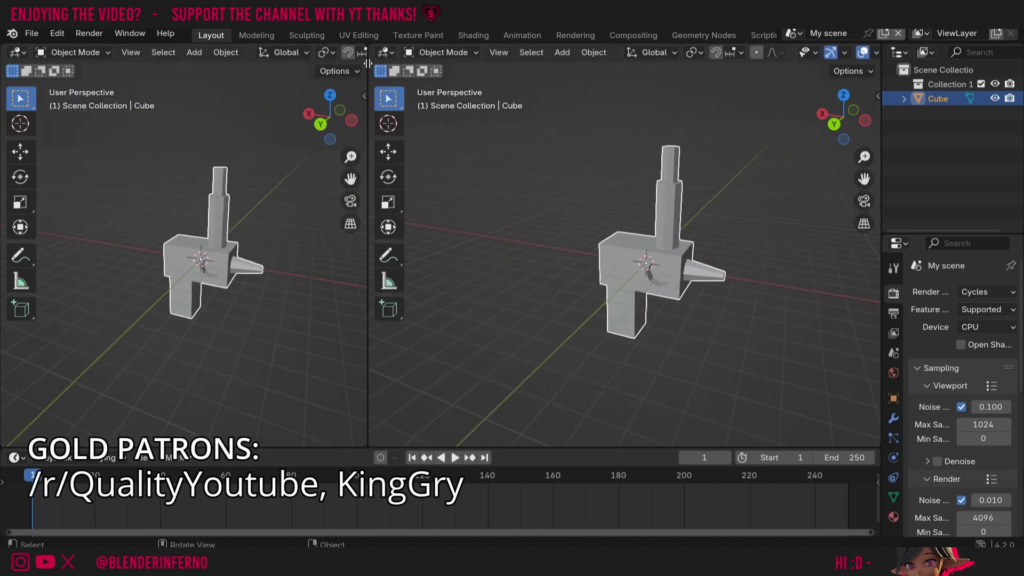
click(17, 55)
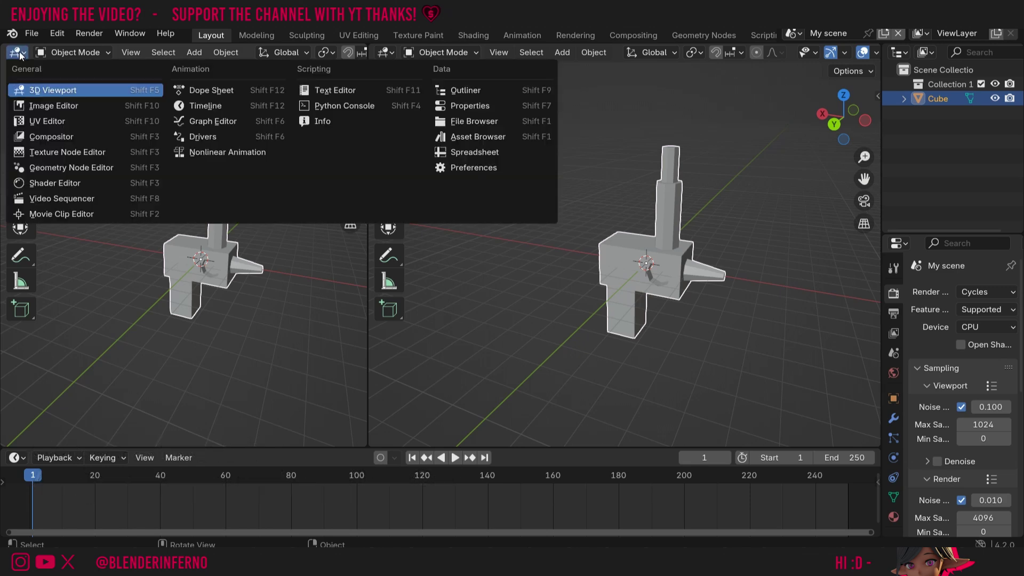
click(55, 121)
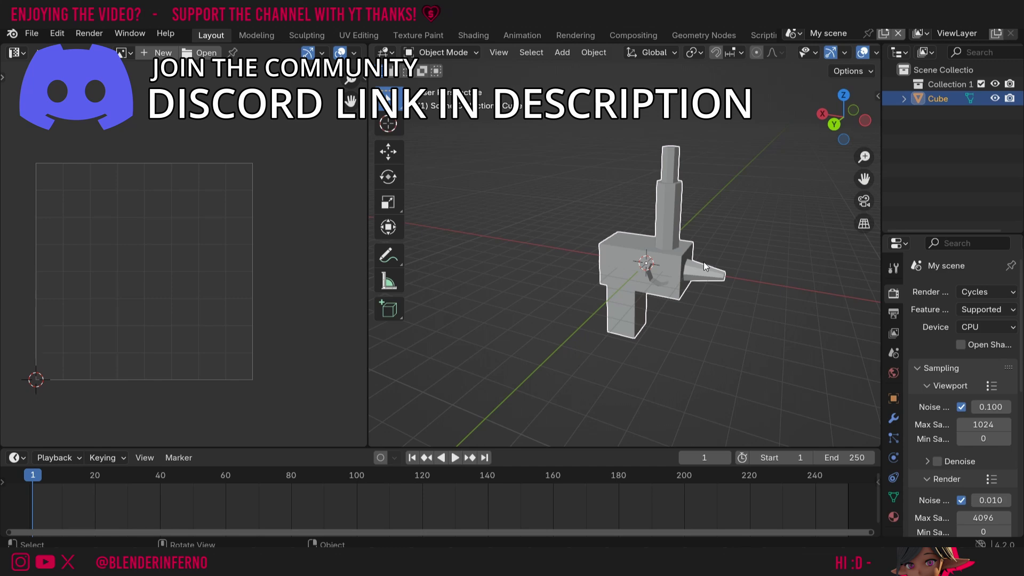
key(Tab)
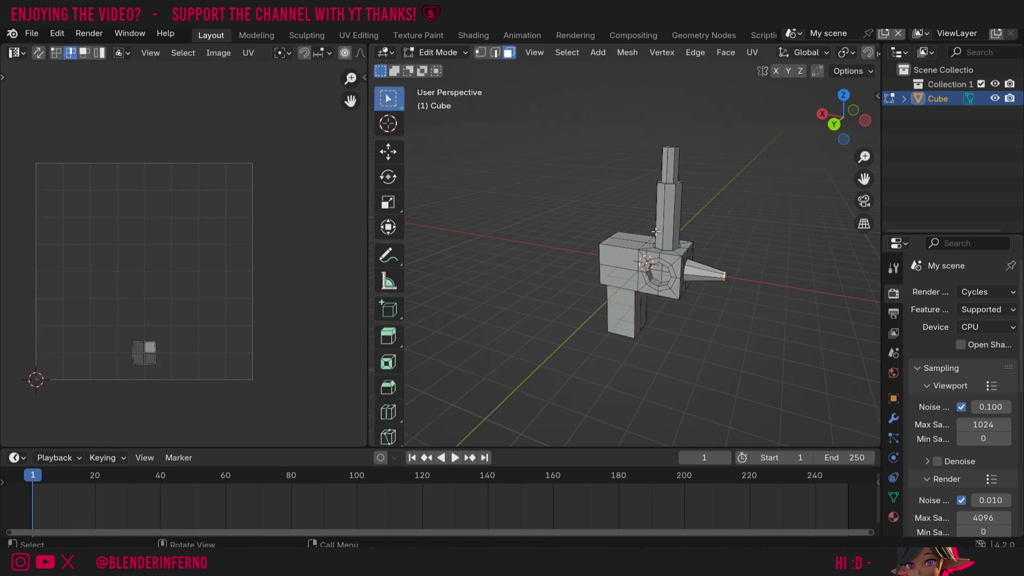
key(a)
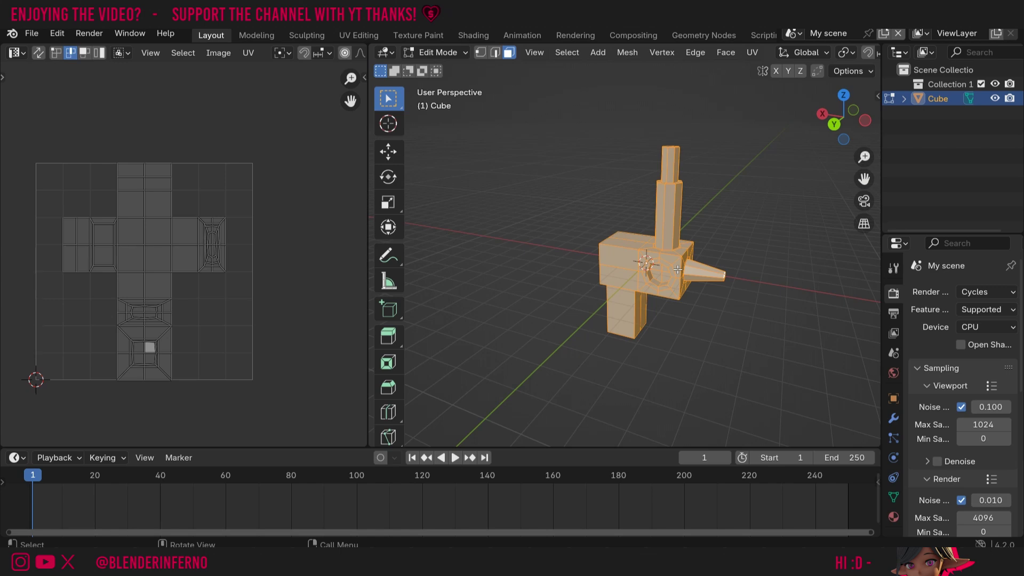
Return to Object Mode and apply the object's scale and rotation.
key(Tab)
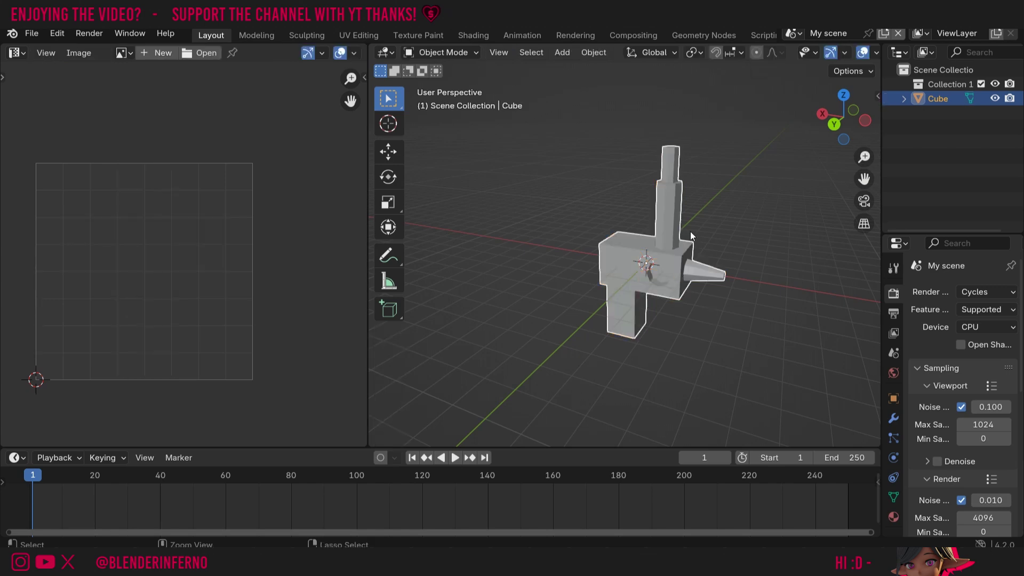
key(ctrl+a)
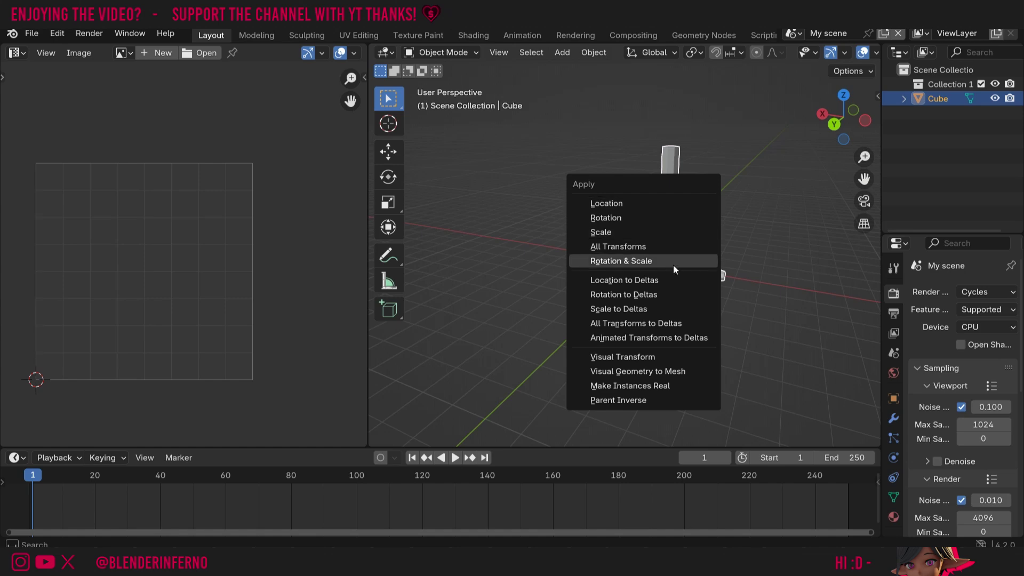
click(628, 234)
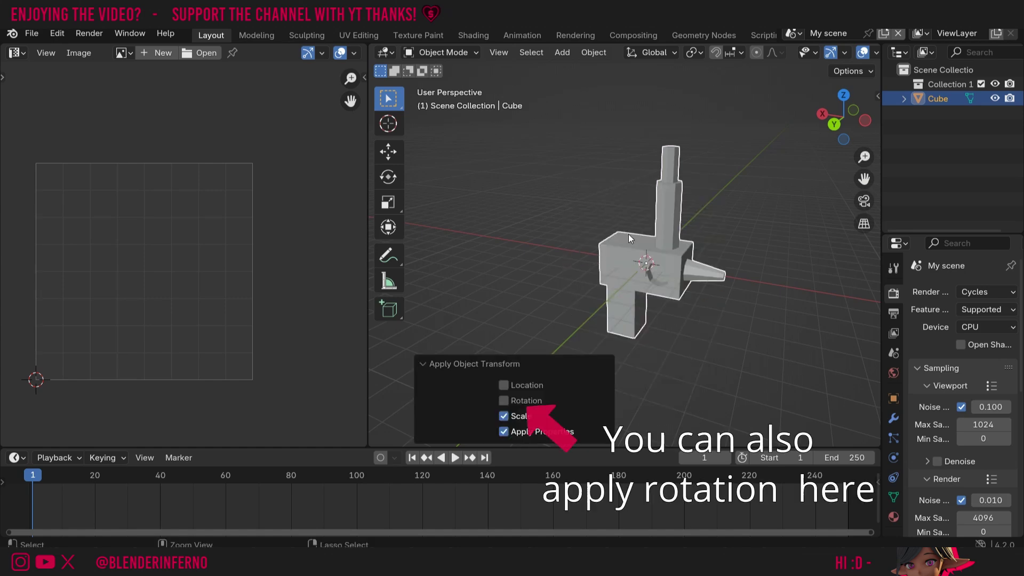
key(ctrl+a)
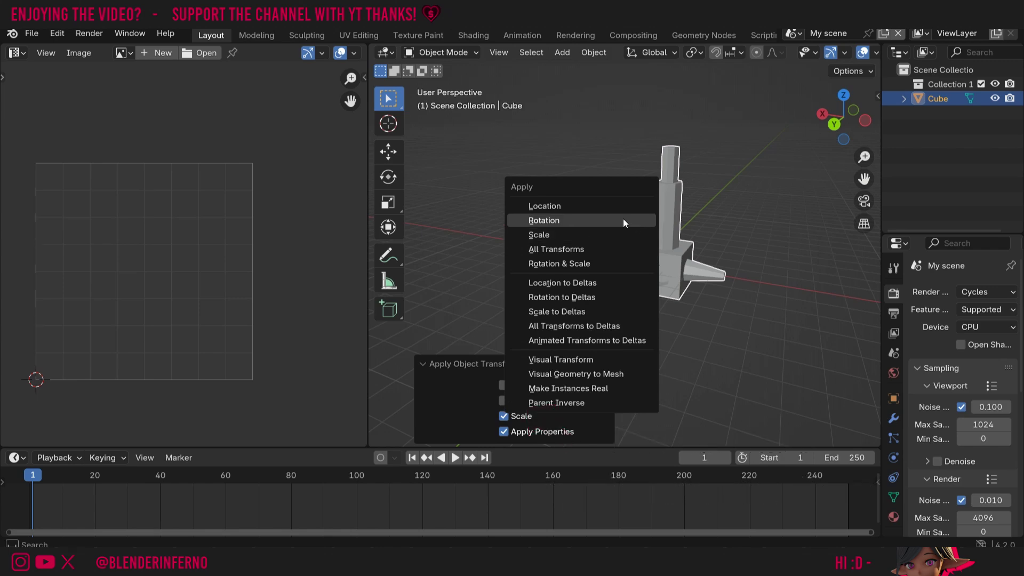
click(623, 220)
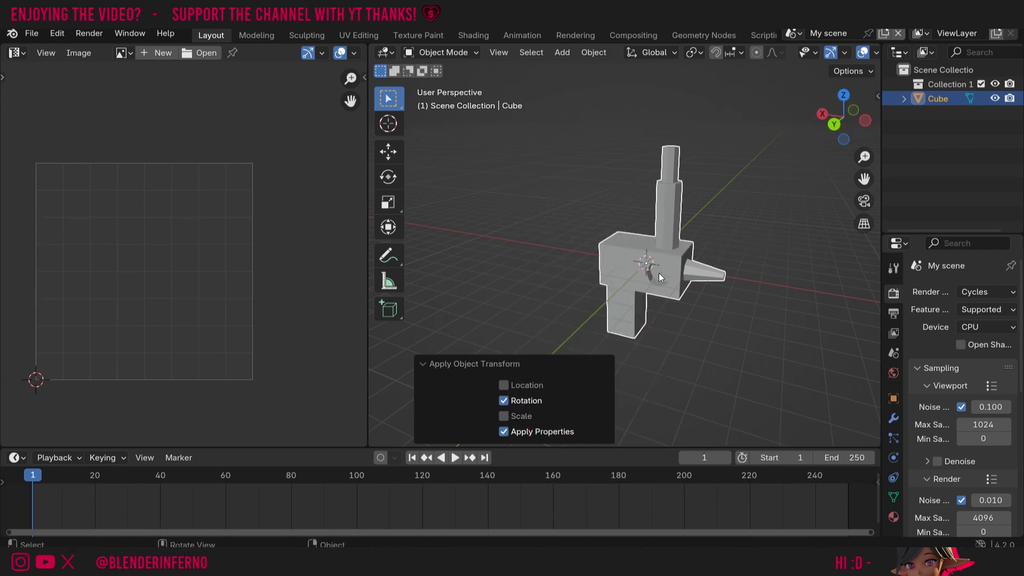
Enter Edit Mode and examine the mesh's body block and attached parts from several sides.
scroll(658, 273, up, 3)
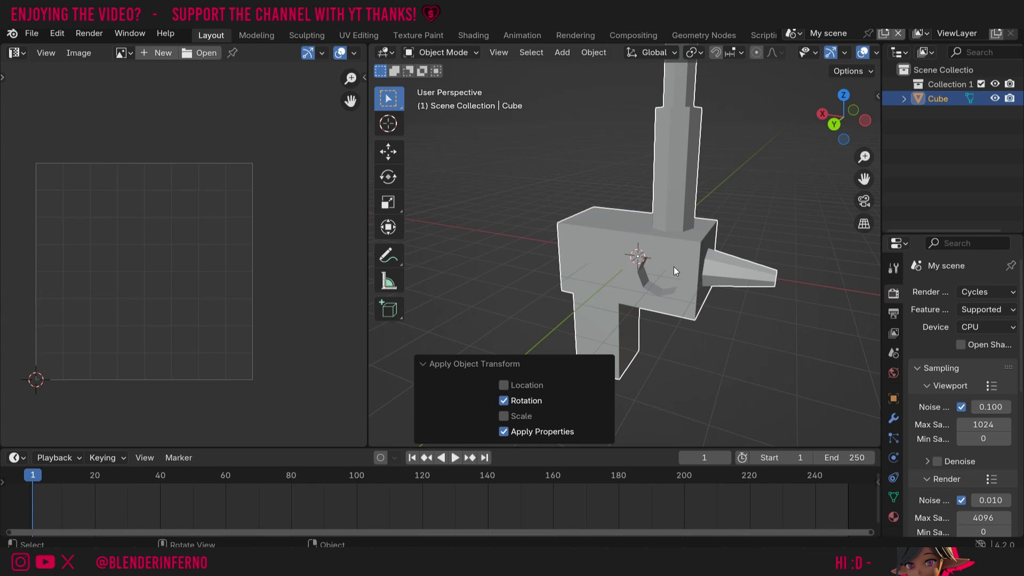
key(Tab)
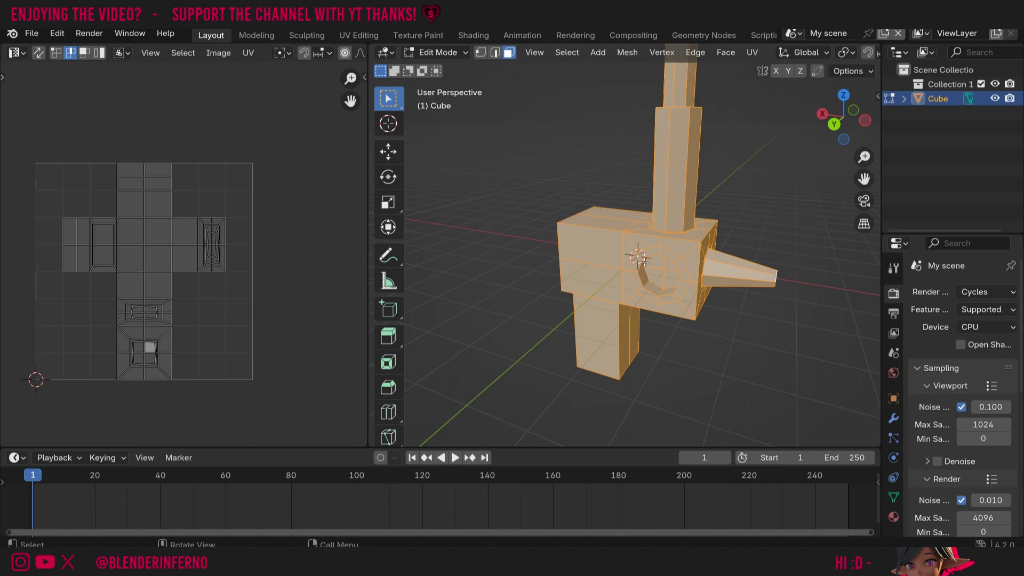
middle_drag(644, 261, 587, 304)
scroll(587, 304, up, 1)
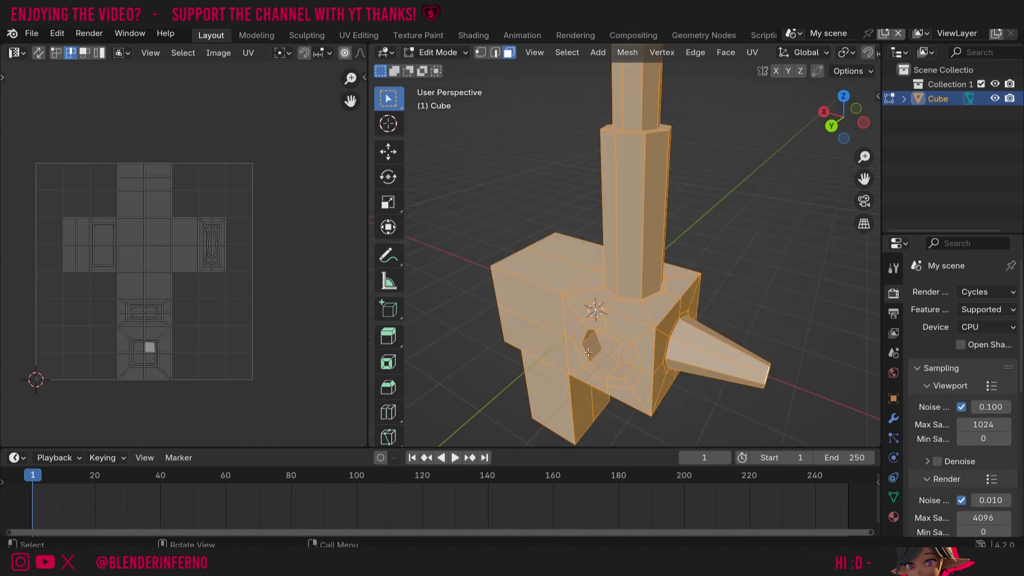
scroll(694, 316, up, 3)
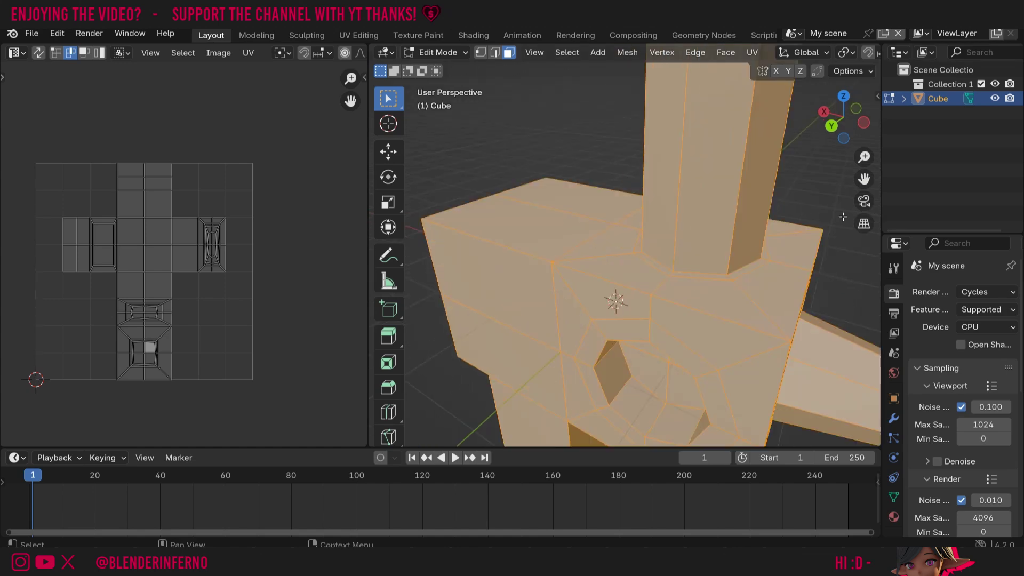
drag(833, 131, 941, 113)
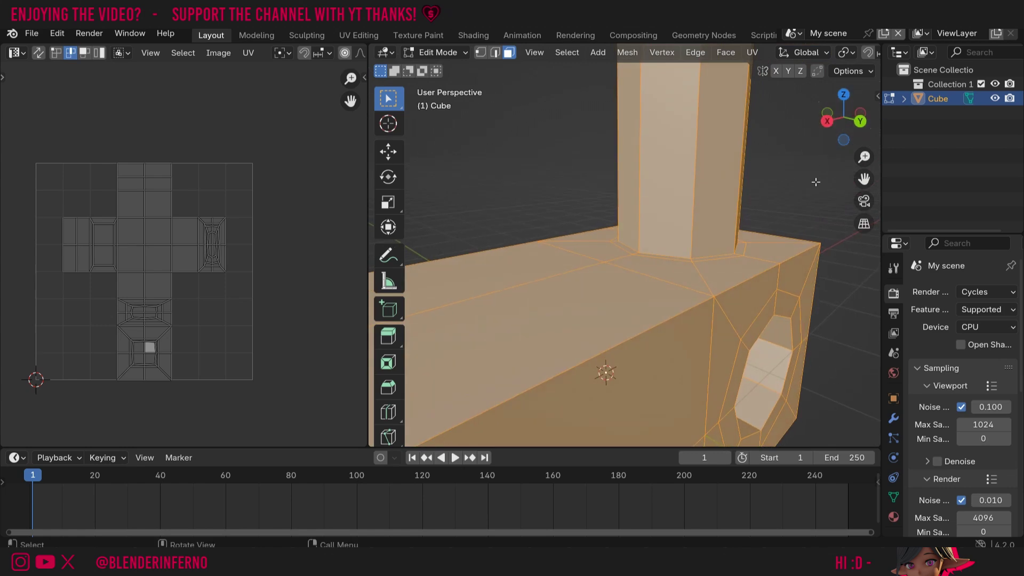
scroll(815, 181, down, 2)
drag(860, 183, 667, 256)
scroll(779, 140, down, 4)
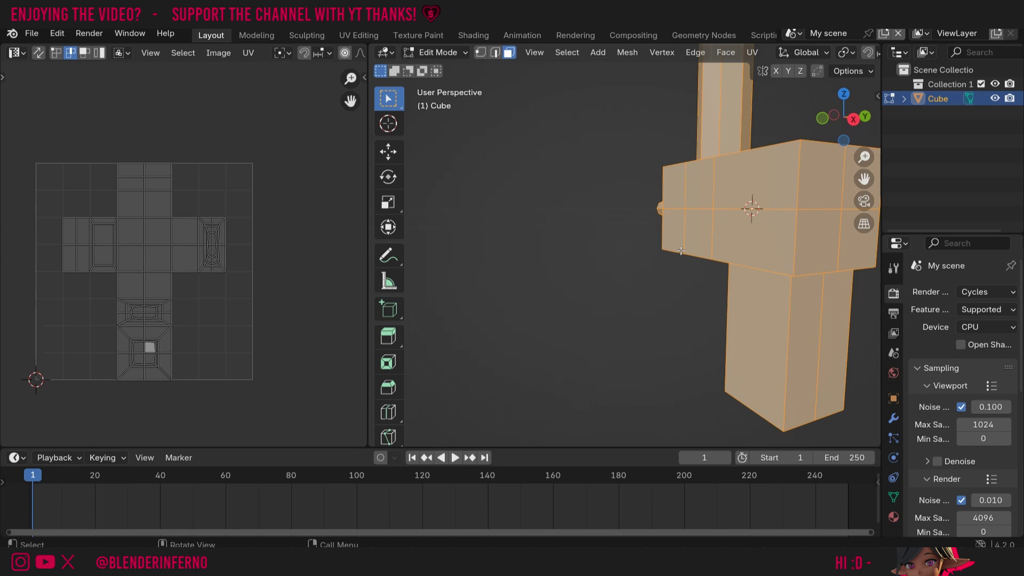
In edge select mode, select the lower long edge, far vertical edge and upper long edge of the body's side without the hole.
key(2)
key(alt+a)
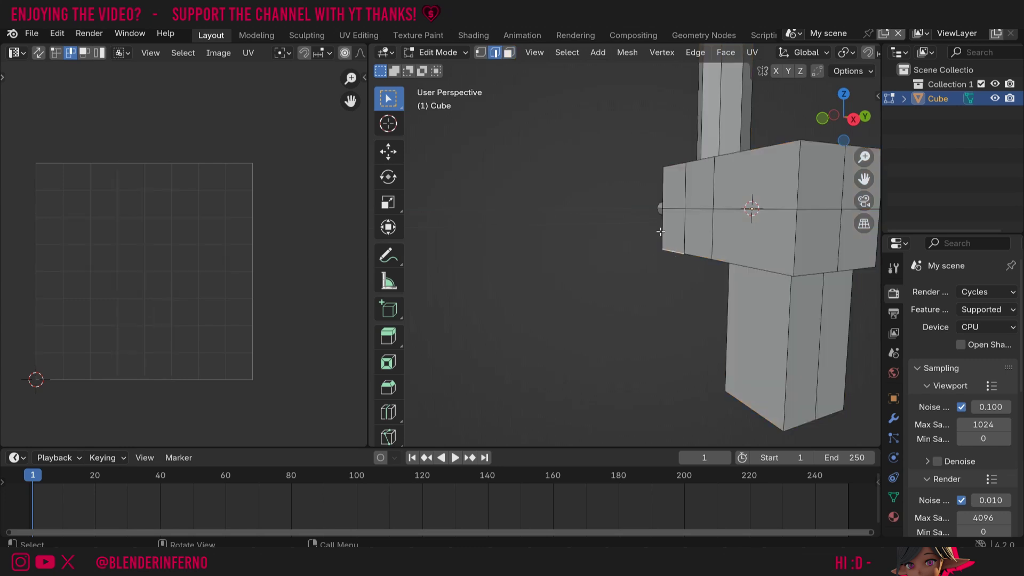
ctrl+click(738, 263)
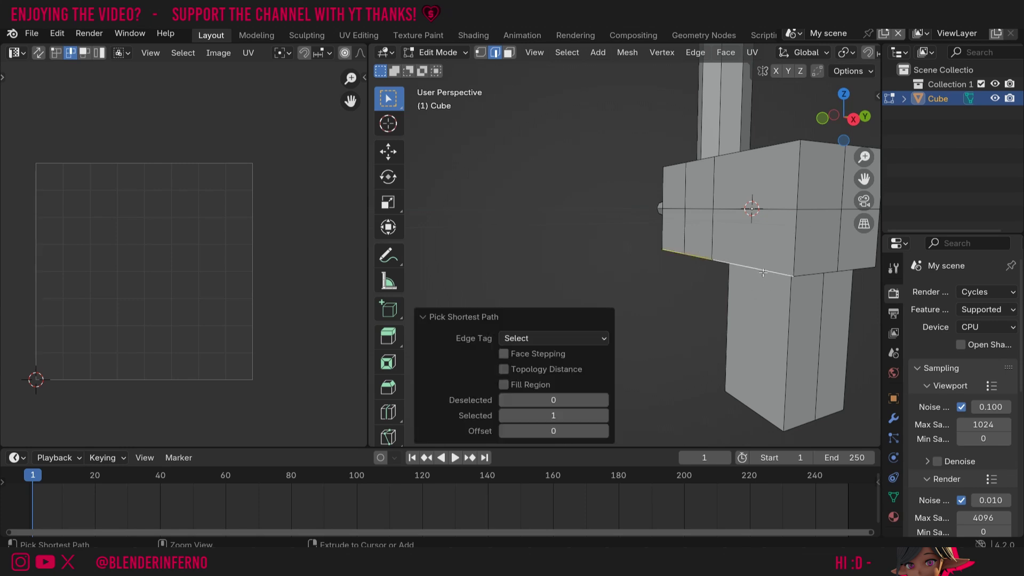
ctrl+click(798, 170)
ctrl+click(677, 164)
middle_drag(713, 201, 646, 211)
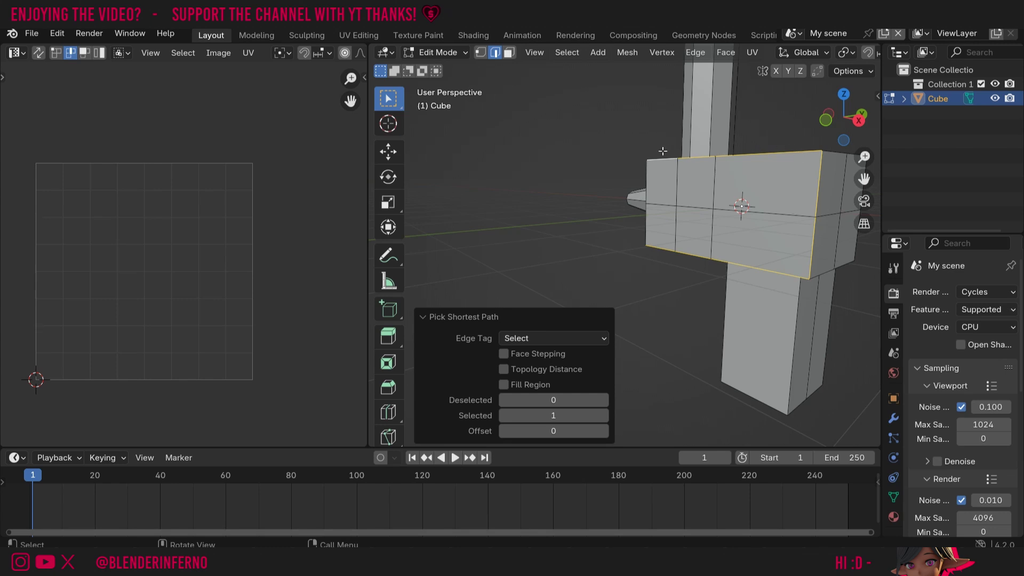
middle_drag(662, 152, 792, 271)
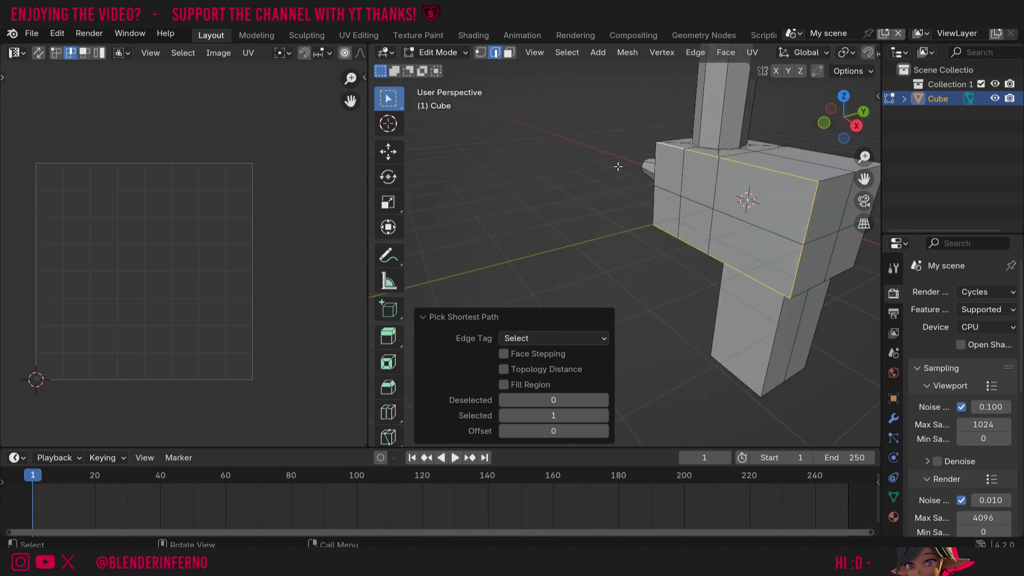
Add the top edge of the body's end opposite the cone and the upper long edge on the hole side to the selection.
drag(845, 119, 798, 130)
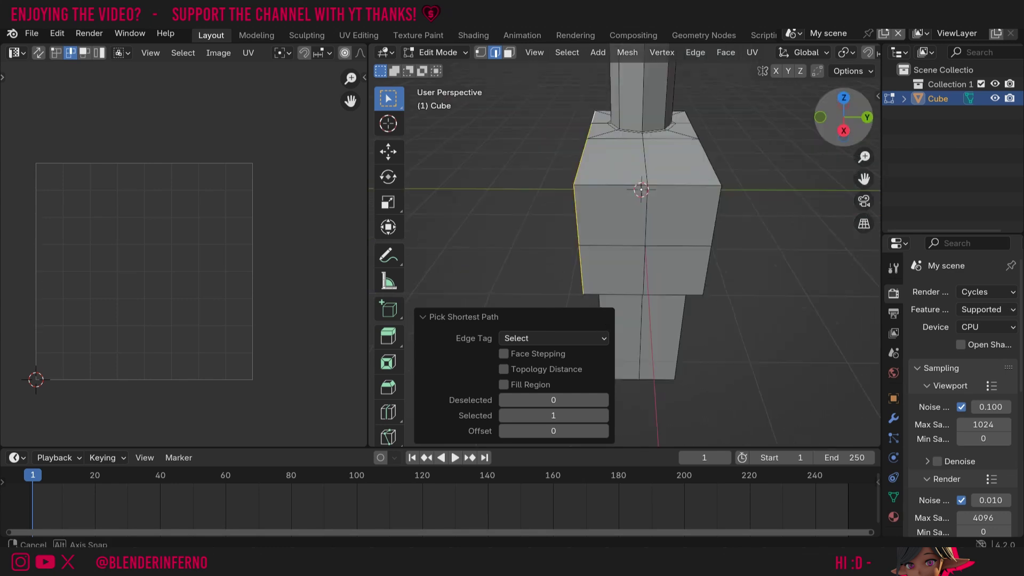
shift+click(607, 184)
shift+click(675, 182)
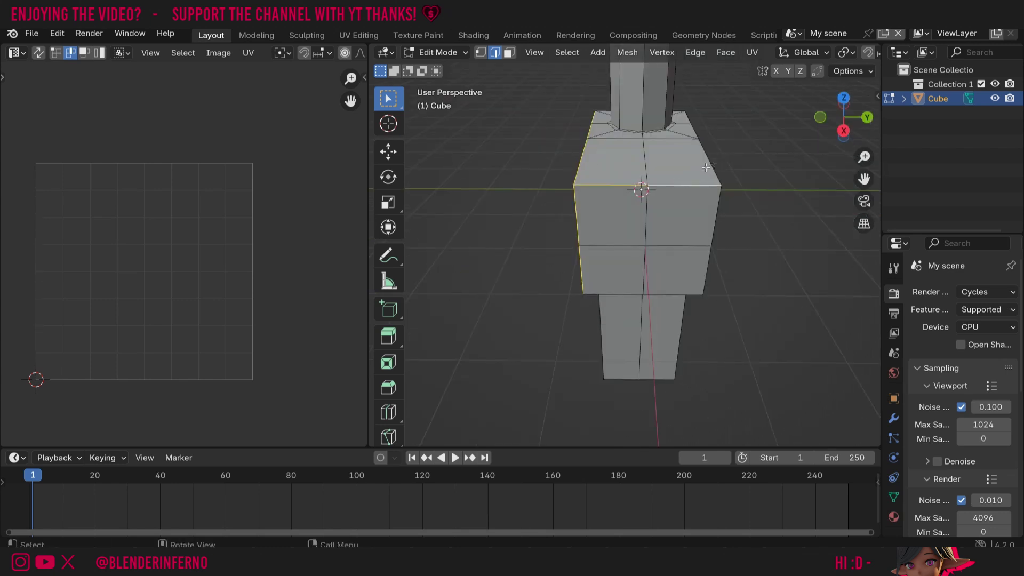
ctrl+click(689, 115)
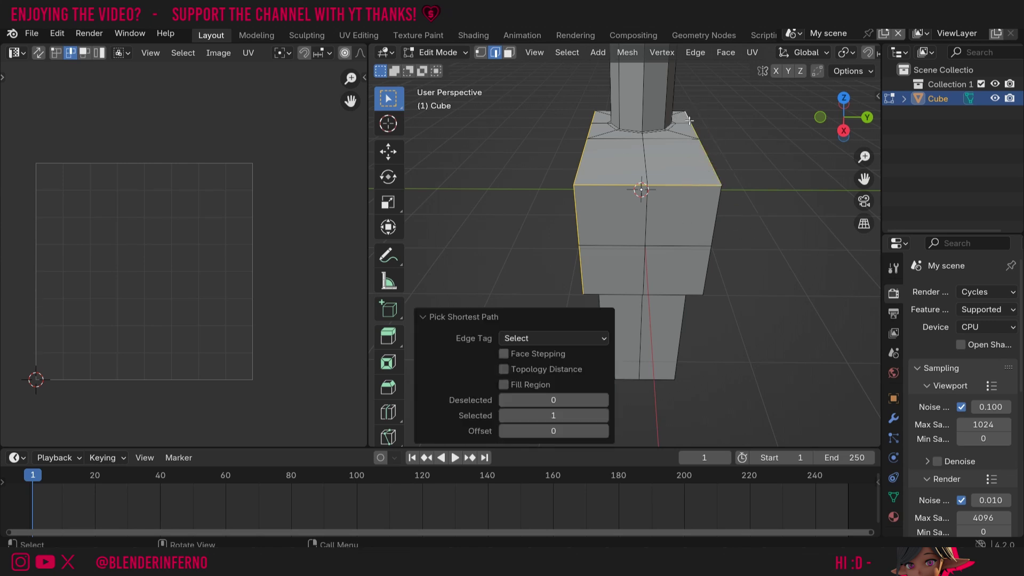
Add the vertical corner edge and the lower long edge of the body's hole side to the selection.
drag(842, 117, 645, 239)
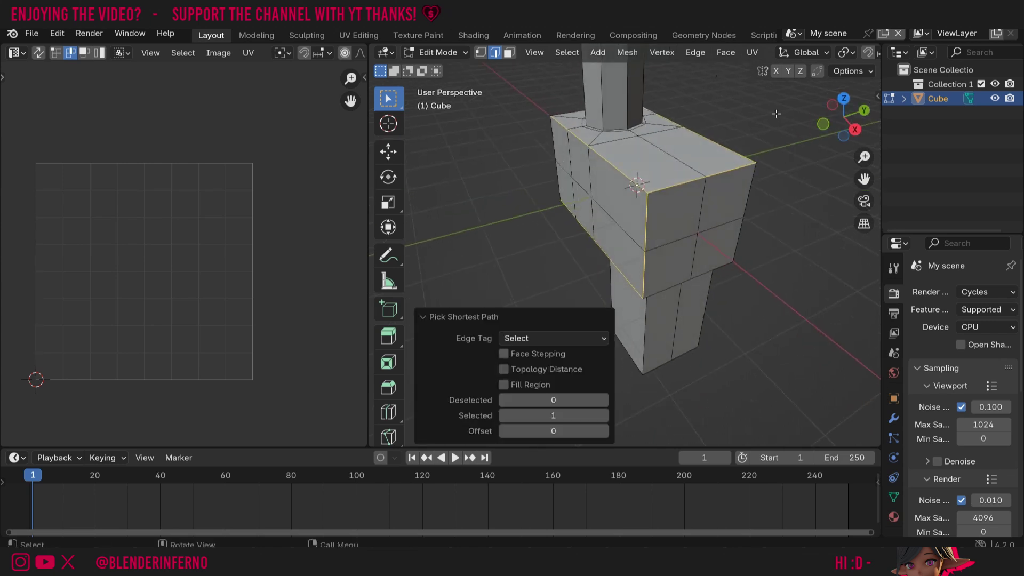
middle_drag(739, 162, 547, 179)
shift+click(540, 181)
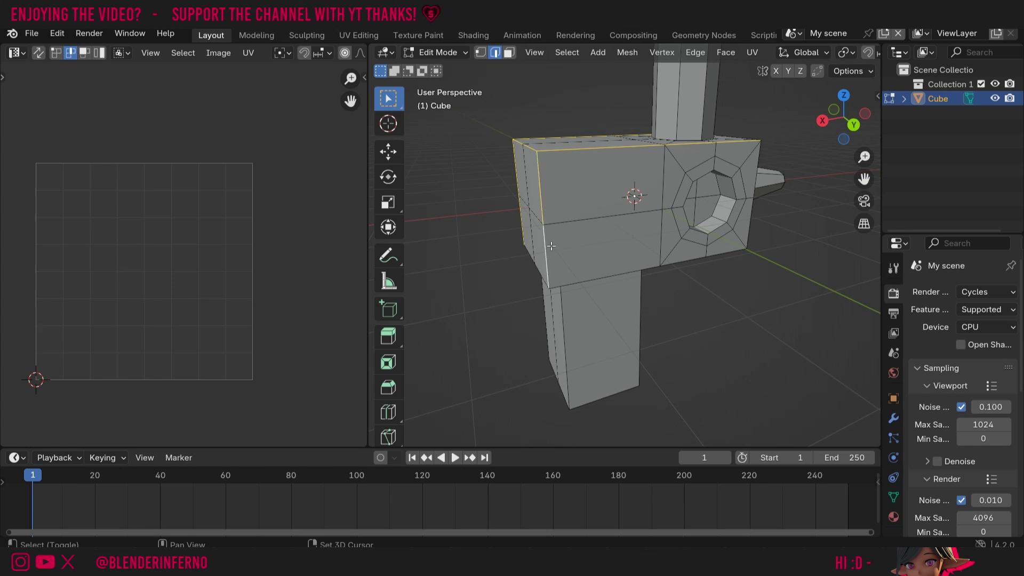
ctrl+click(744, 250)
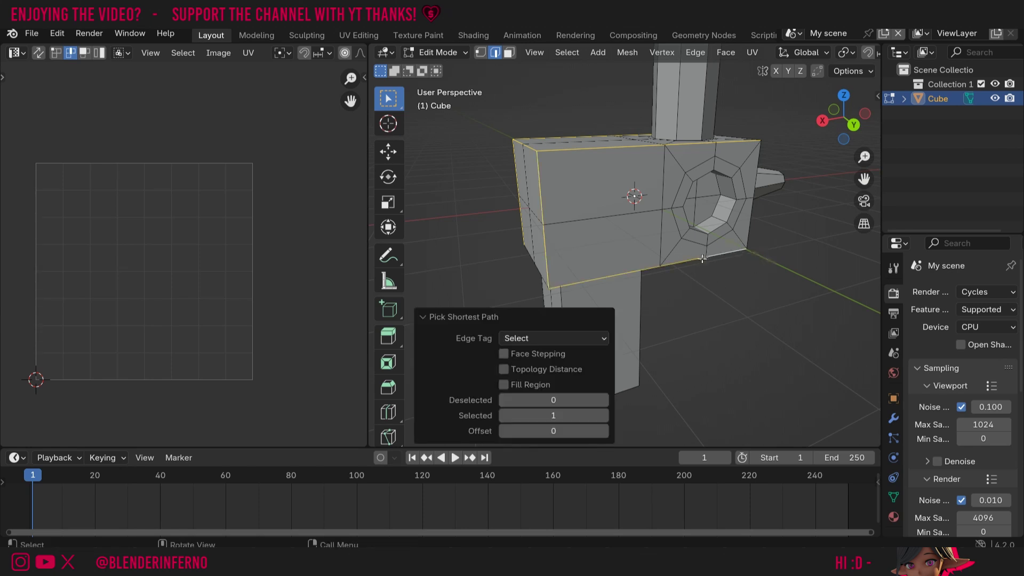
Mark the selected body edges as seams.
drag(843, 111, 684, 256)
middle_drag(577, 167, 663, 249)
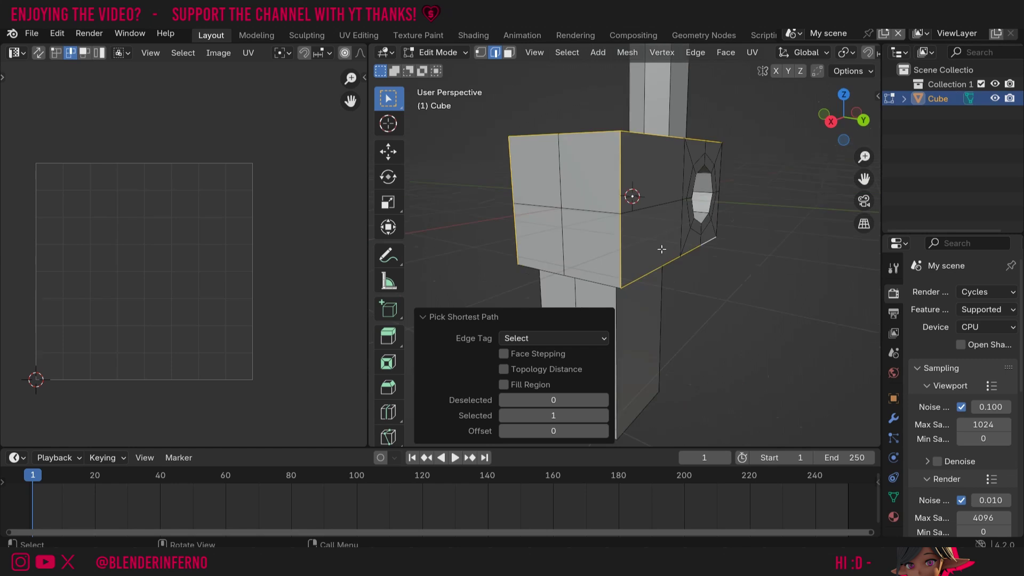
key(ctrl+e)
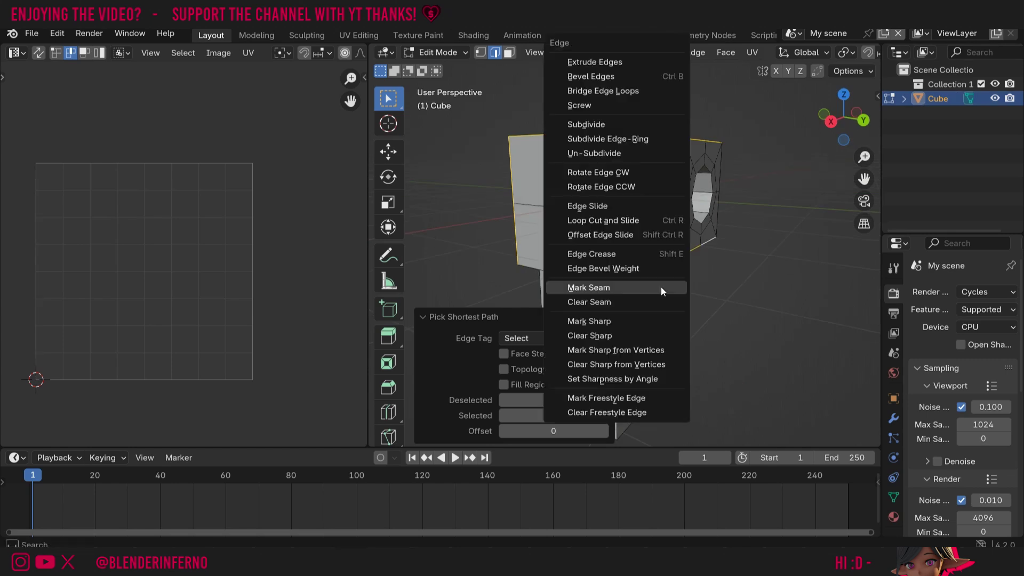
click(623, 292)
Unwrap the entire mesh using the Conformal method.
key(a)
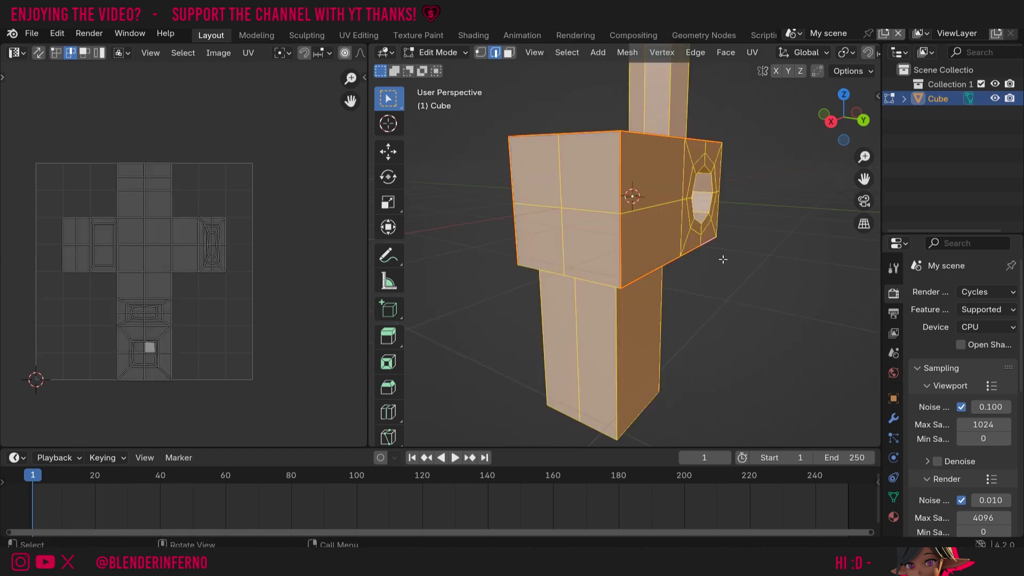
key(u)
click(722, 259)
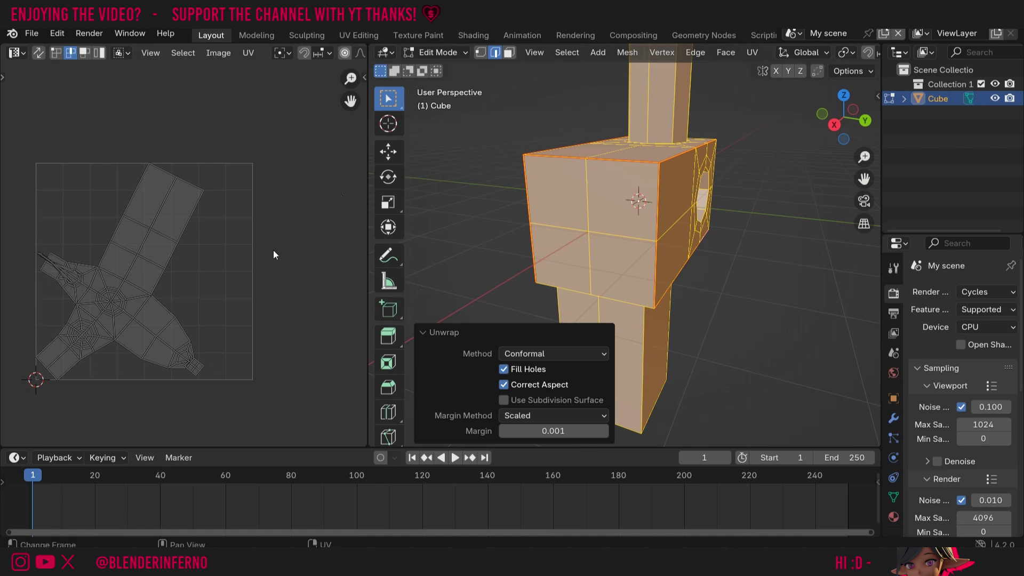
Mark the edge loop where the lower leg meets the underside of the body as a seam.
drag(849, 123, 821, 125)
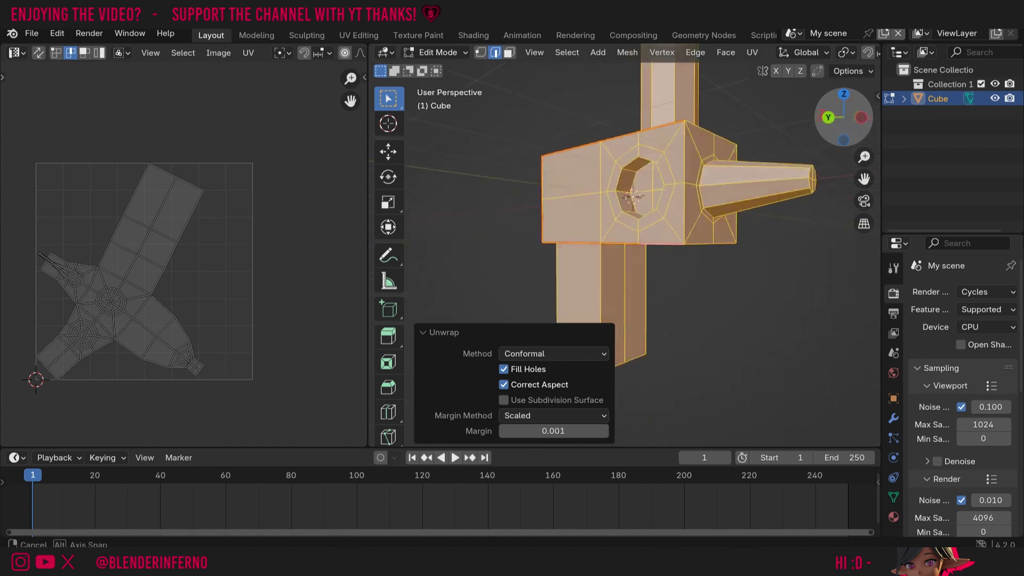
drag(820, 125, 744, 136)
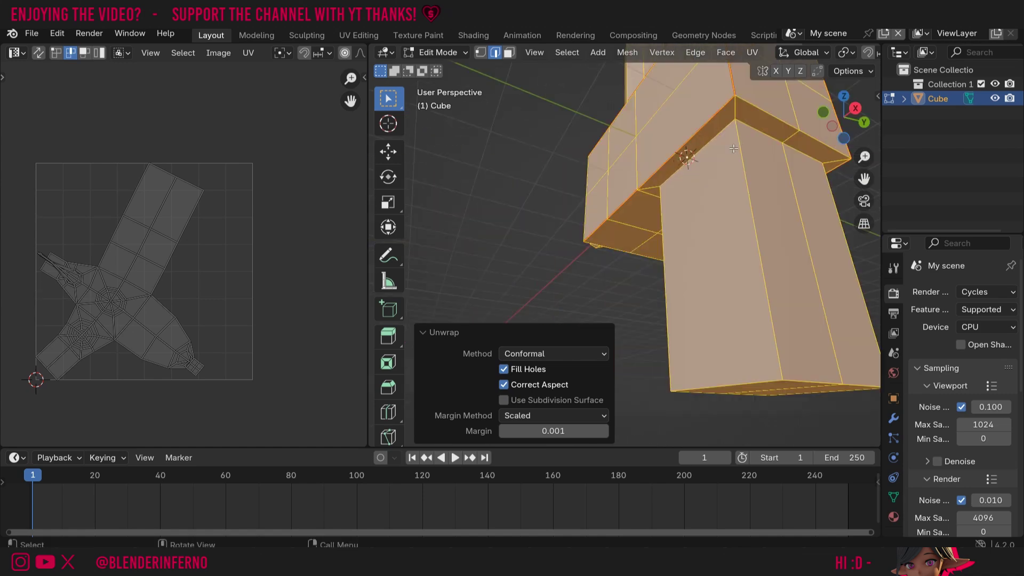
click(734, 123)
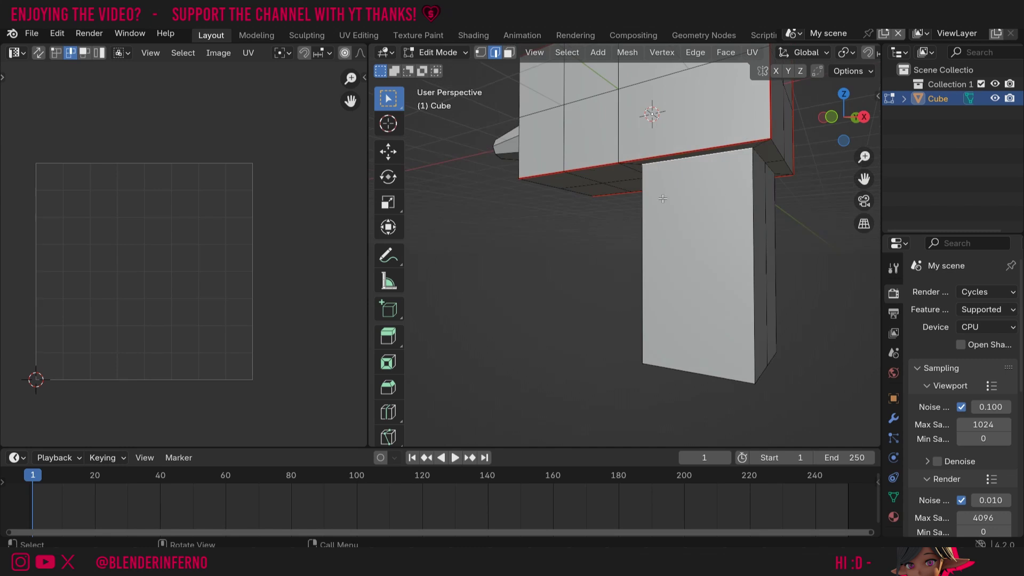
drag(839, 120, 775, 255)
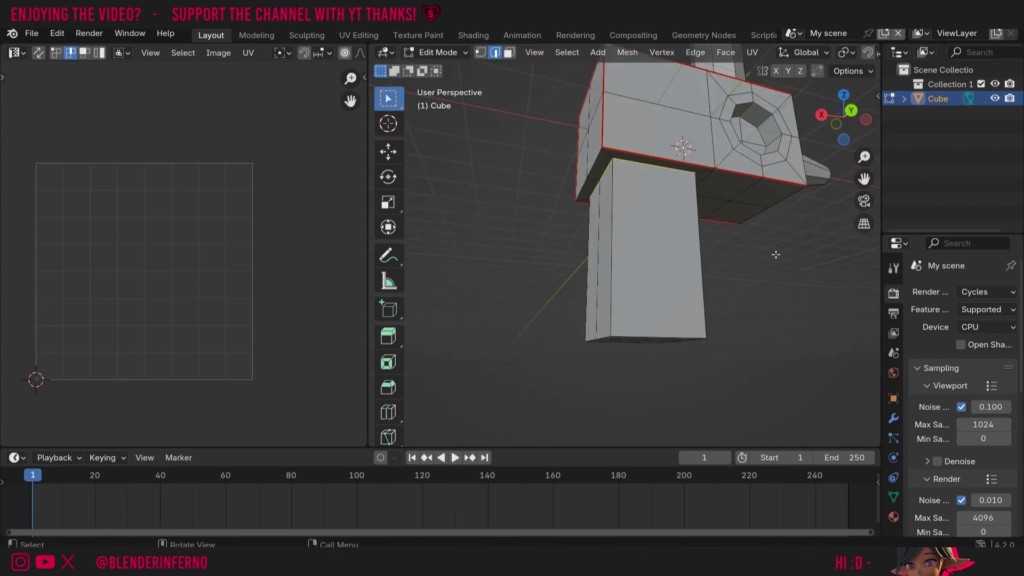
scroll(688, 144, up, 3)
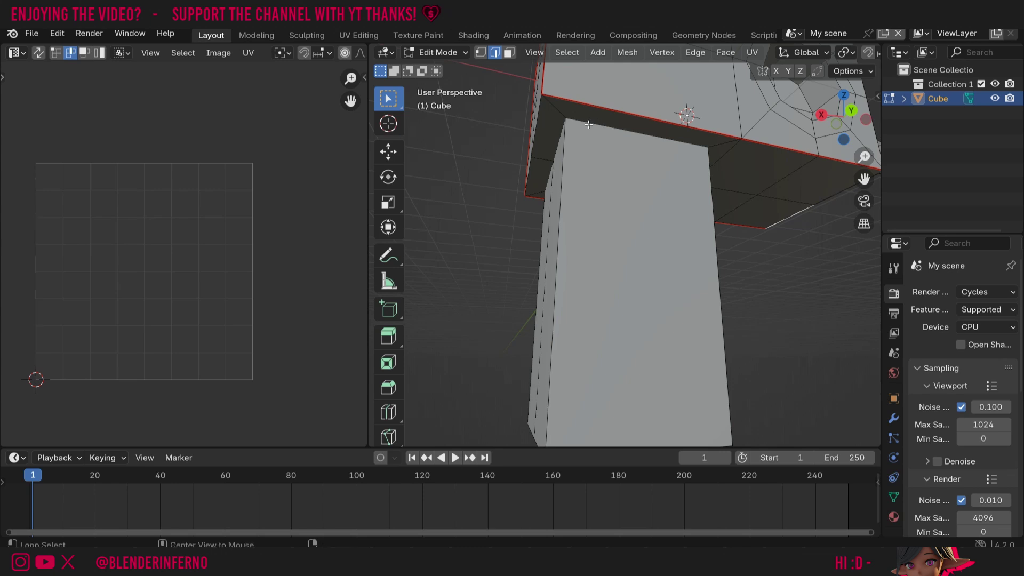
drag(827, 114, 702, 153)
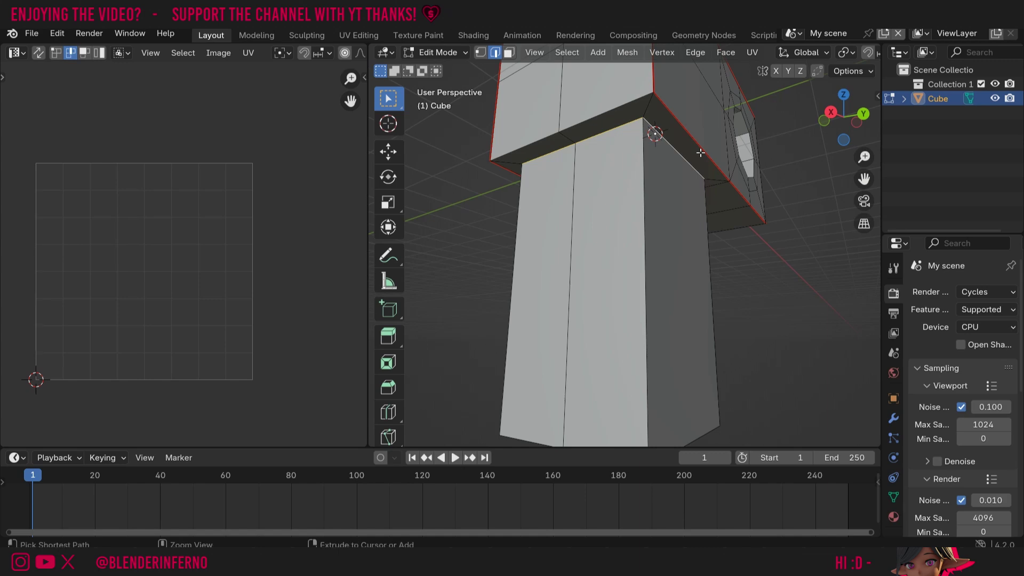
key(ctrl+e)
click(629, 286)
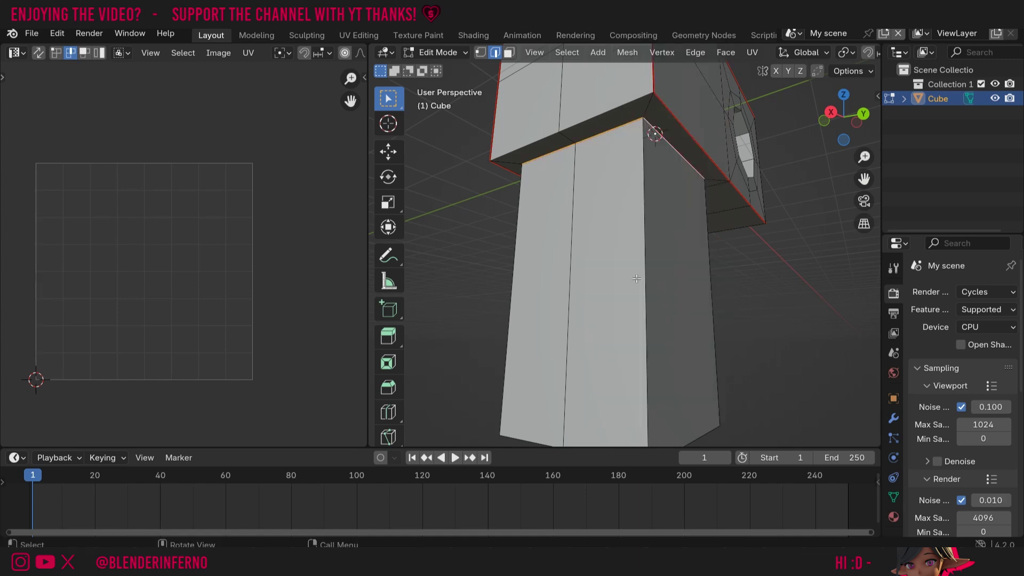
Unwrap the entire mesh using the Conformal method, then clear the selection.
key(a)
key(u)
click(546, 214)
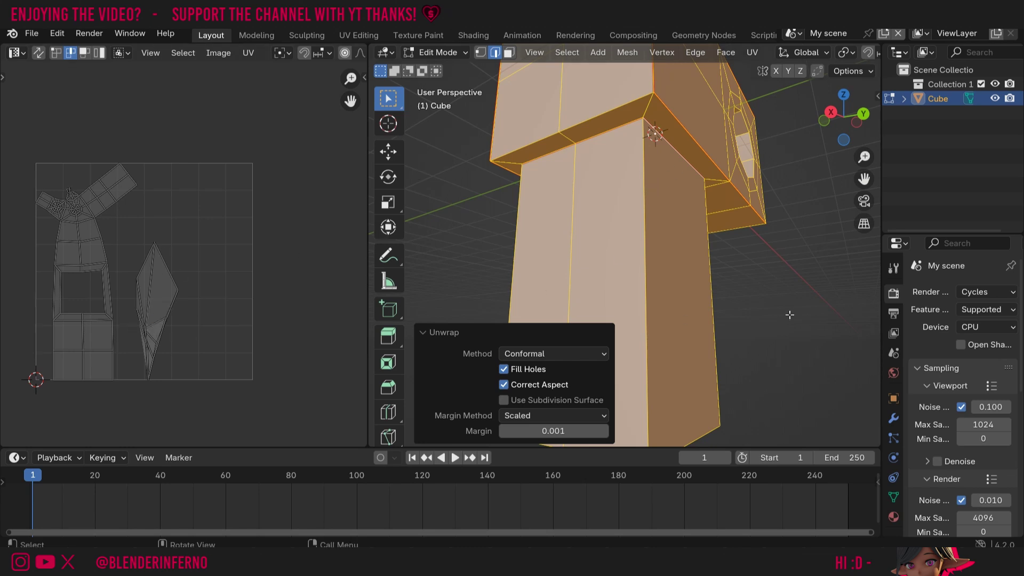
click(800, 339)
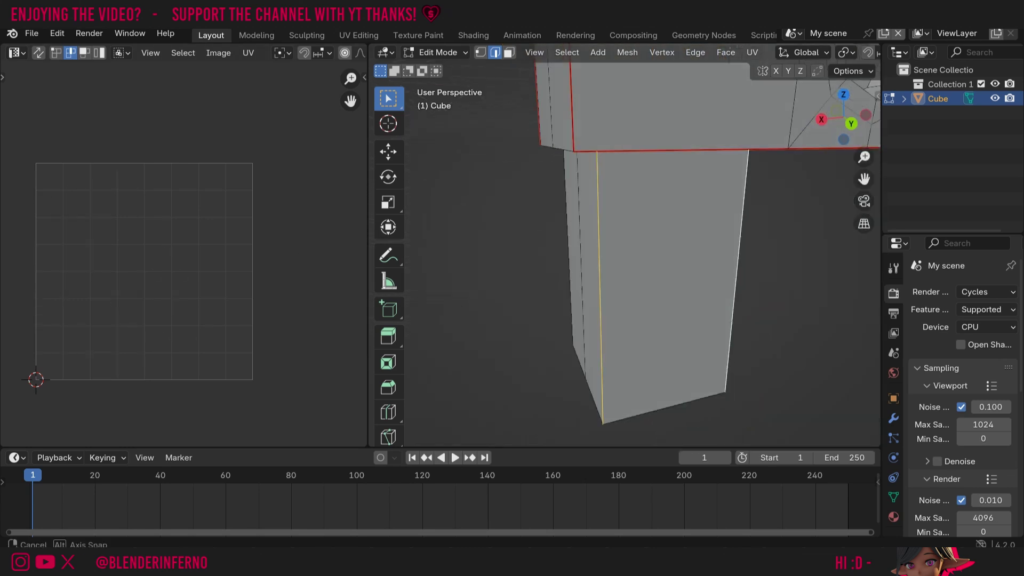
Mark the four vertical corner edges of the lower leg as seams.
mouse_move(844, 117)
mouse_down()
mouse_move(863, 120)
mouse_move(853, 107)
mouse_up()
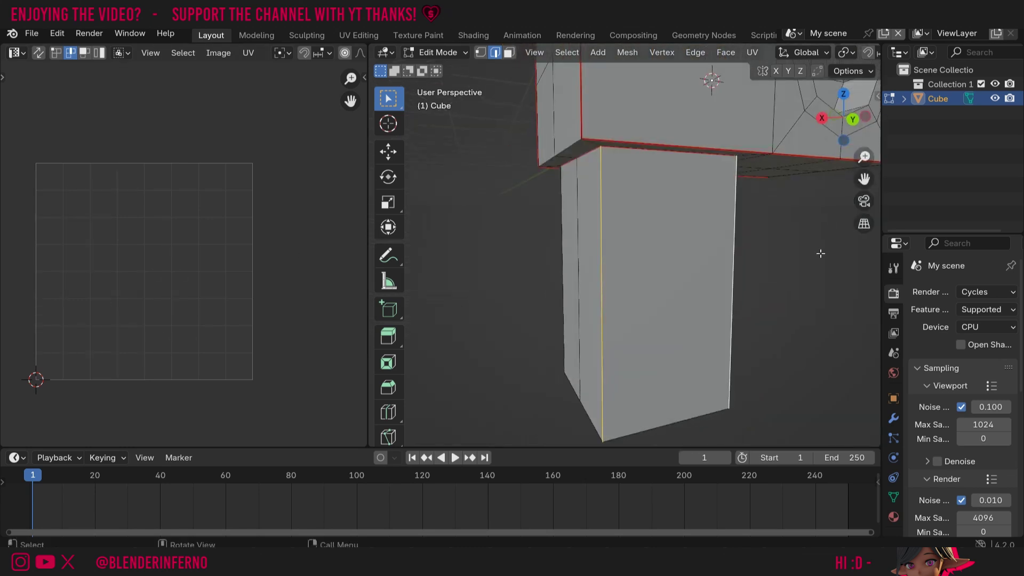
click(817, 255)
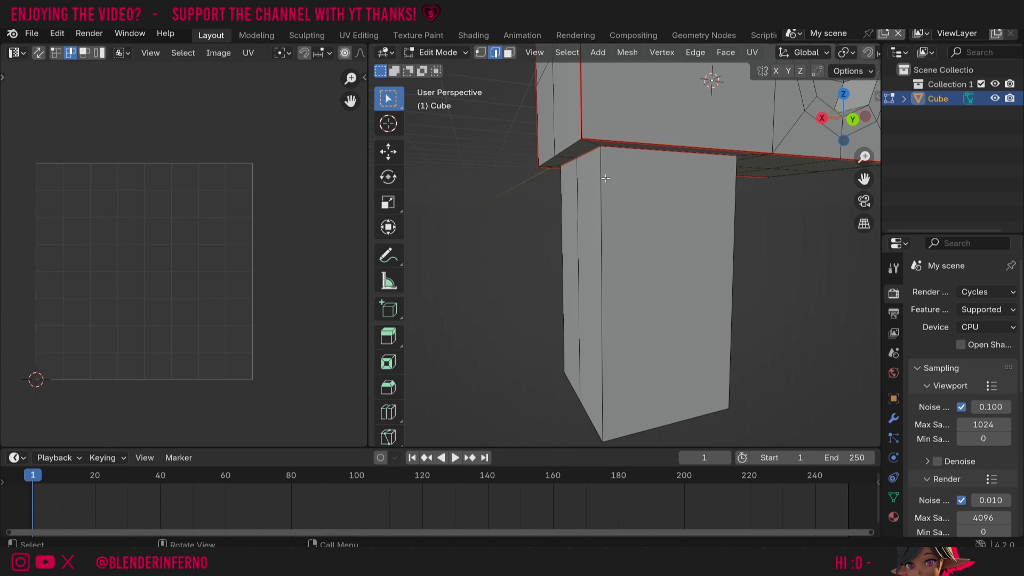
click(602, 255)
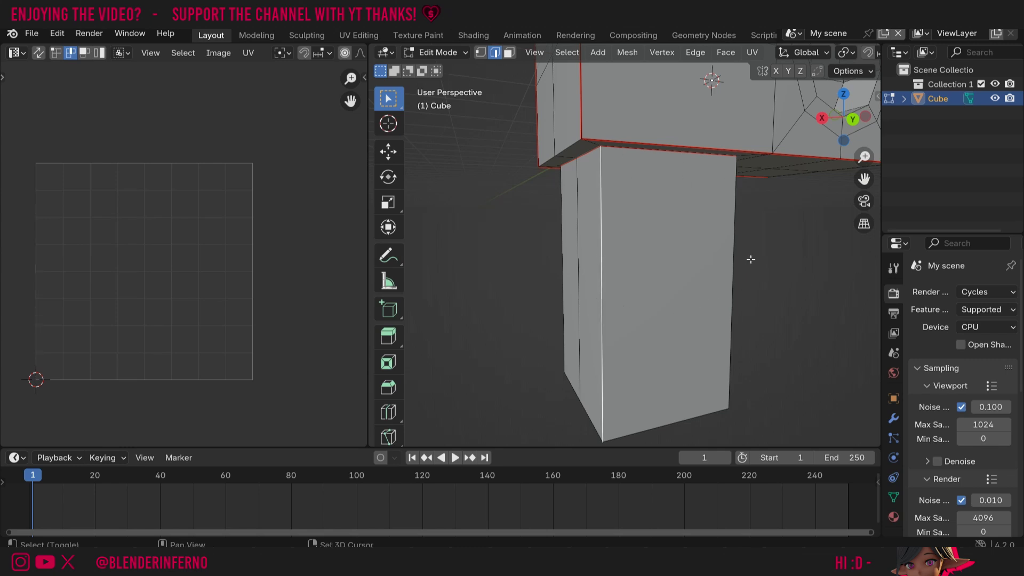
shift+click(735, 258)
drag(836, 117, 635, 117)
shift+click(764, 190)
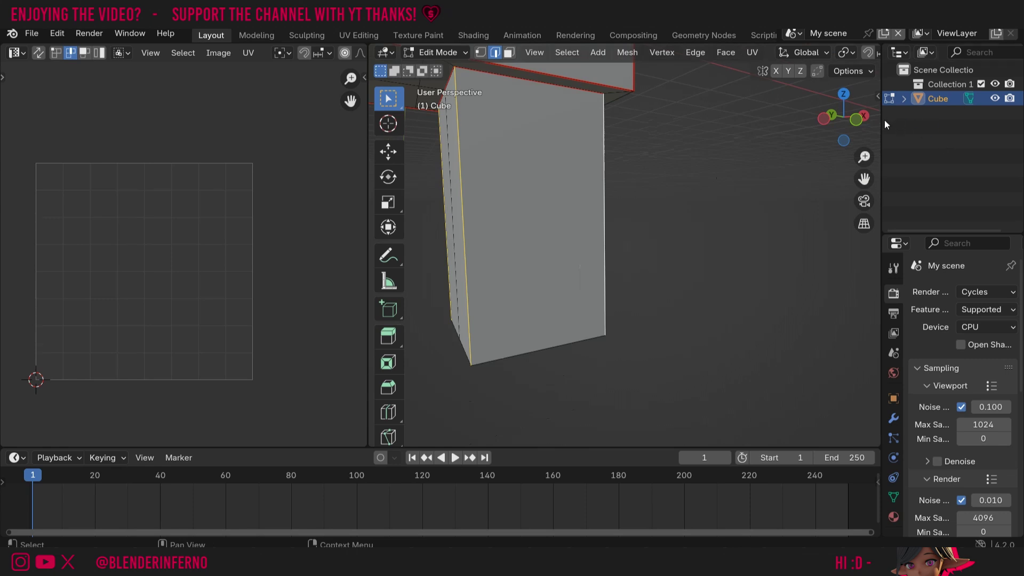
drag(854, 119, 666, 120)
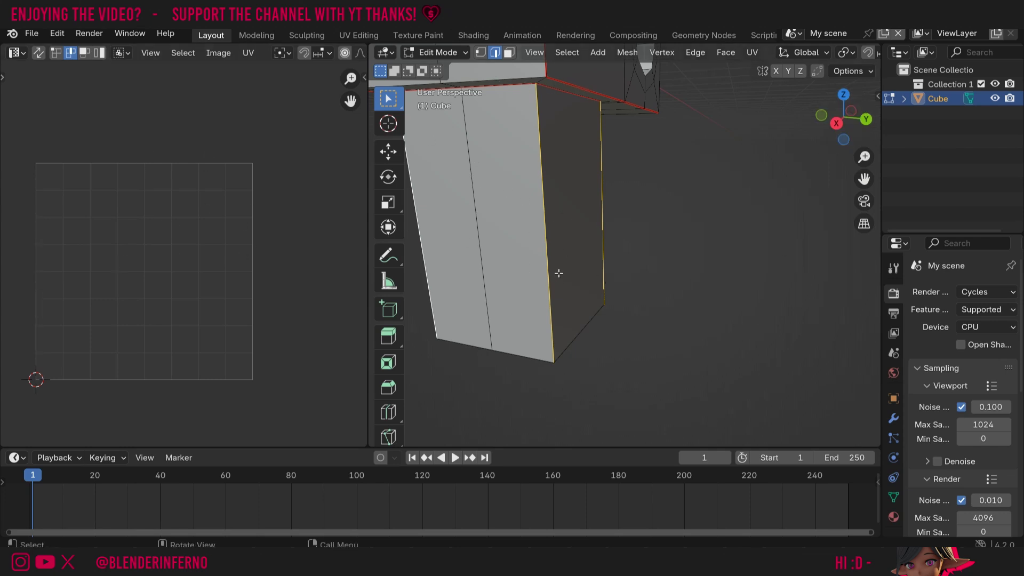
key(ctrl+e)
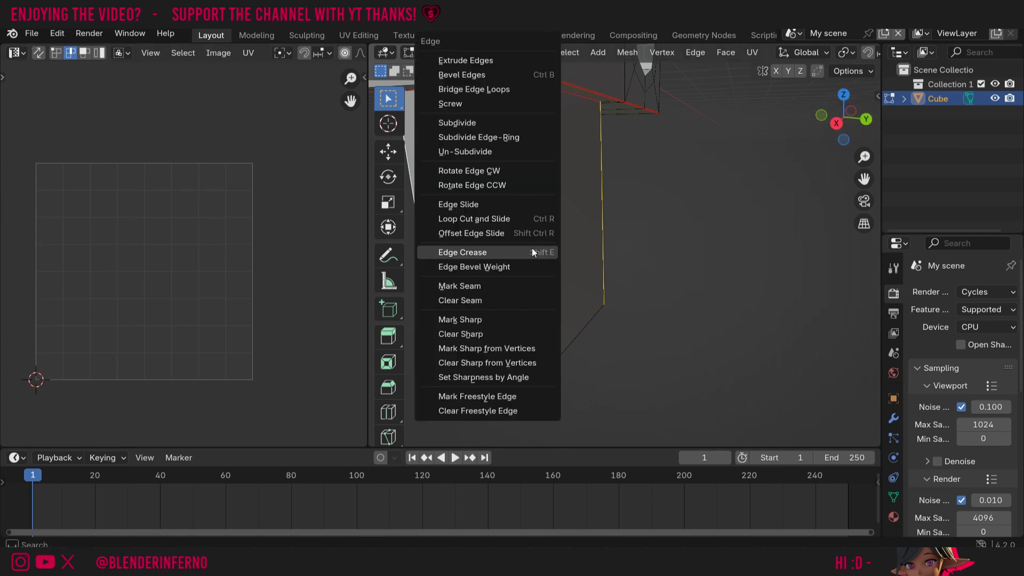
click(526, 285)
Select the entire mesh and unwrap it with the leg's new seams.
key(a)
key(u)
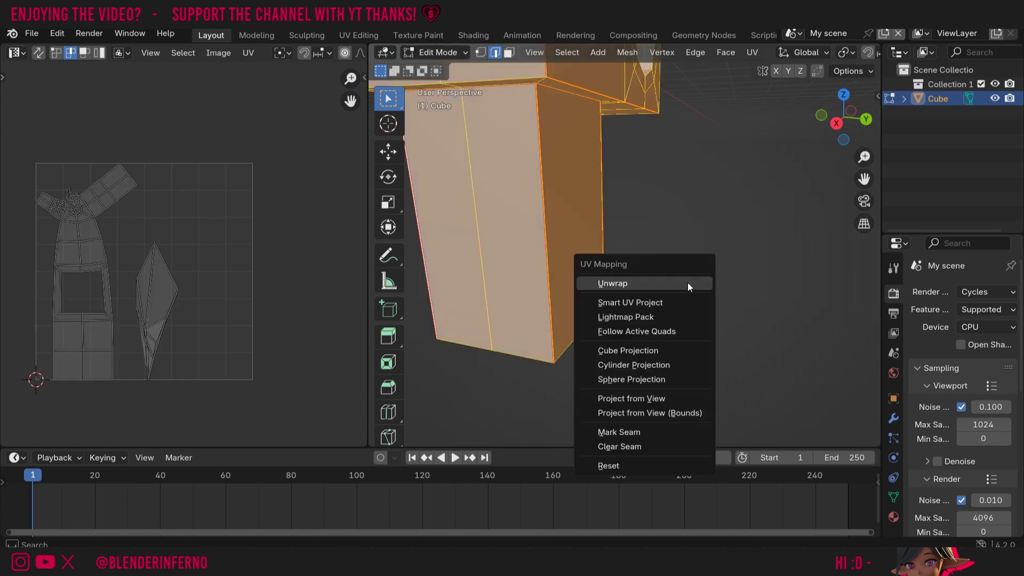
click(686, 283)
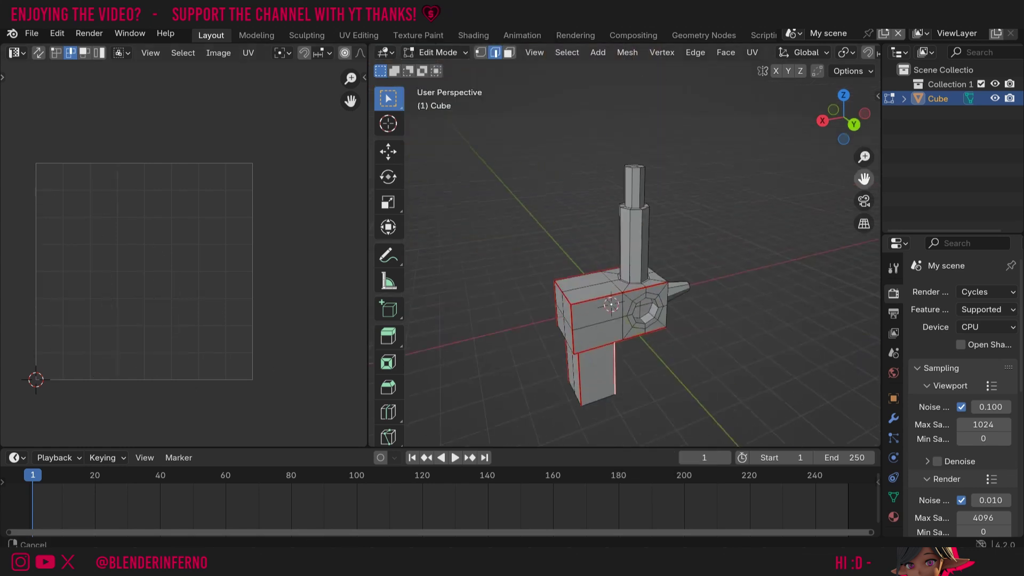
Mark the edge loop where the cone's base meets the body as a seam and clear the selection.
shift+middle_drag(685, 292, 673, 237)
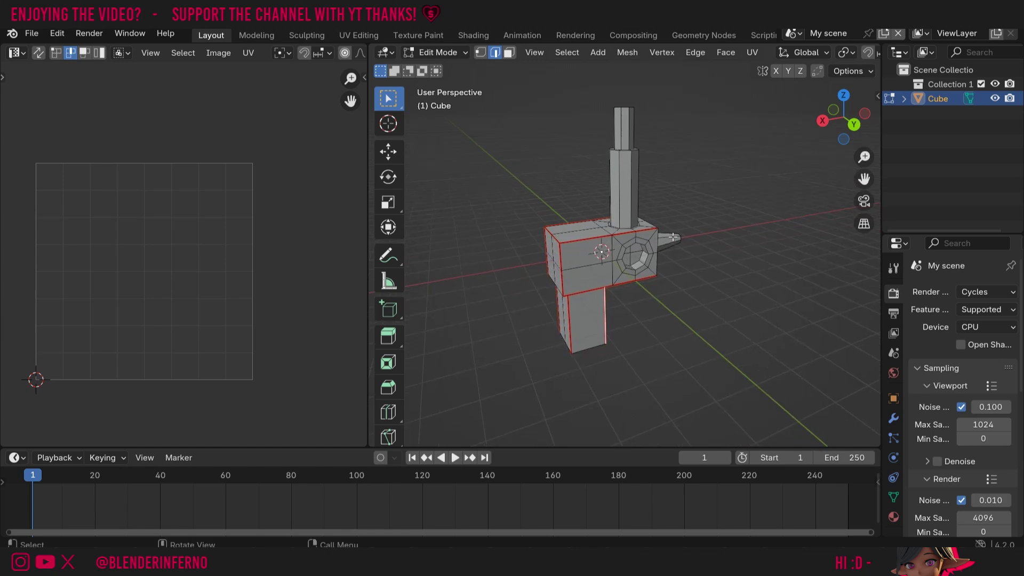
scroll(622, 264, up, 7)
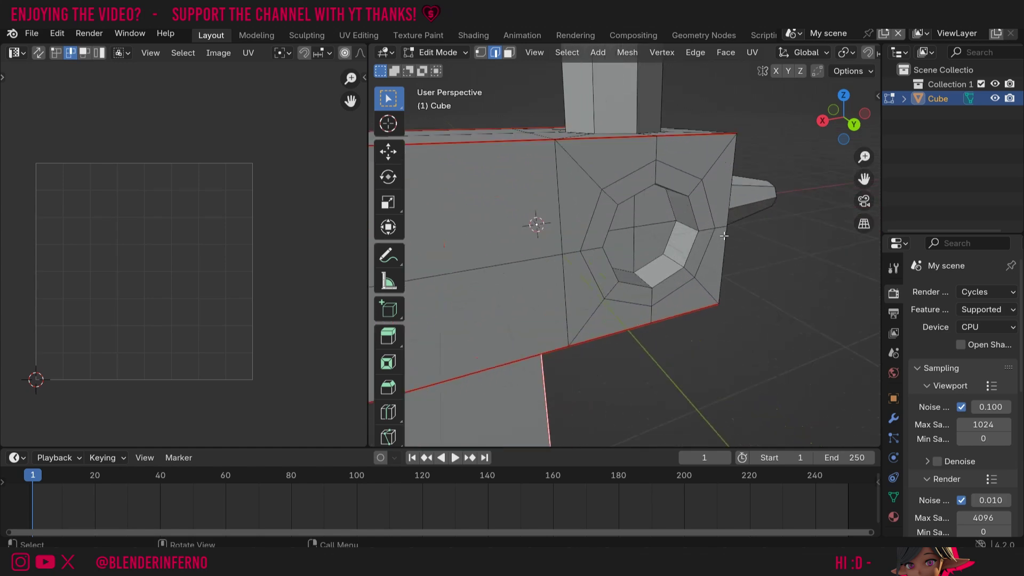
middle_drag(789, 194, 673, 178)
drag(844, 119, 847, 140)
drag(863, 179, 719, 99)
scroll(754, 127, down, 1)
drag(827, 130, 855, 128)
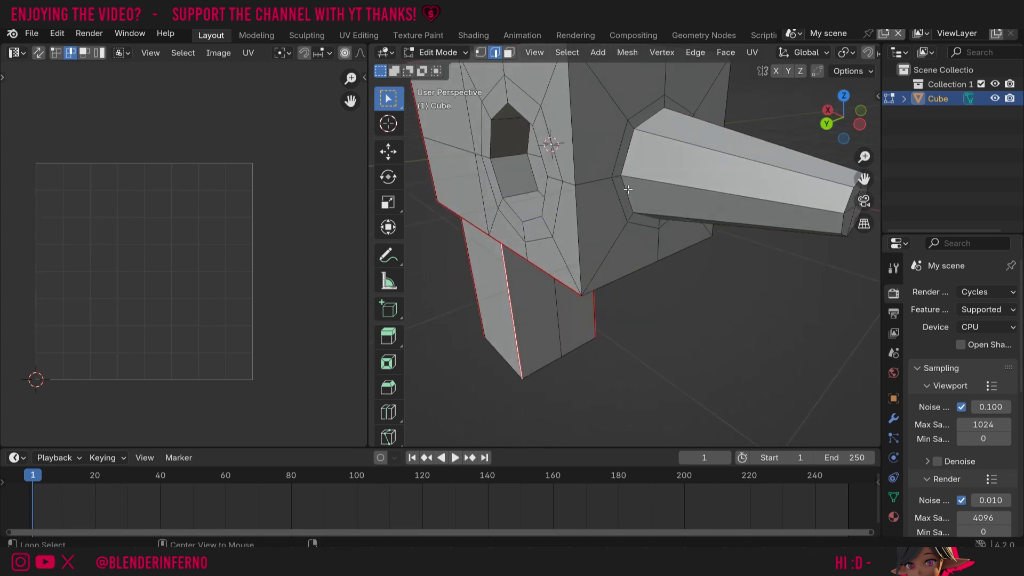
alt+click(670, 133)
drag(840, 115, 762, 117)
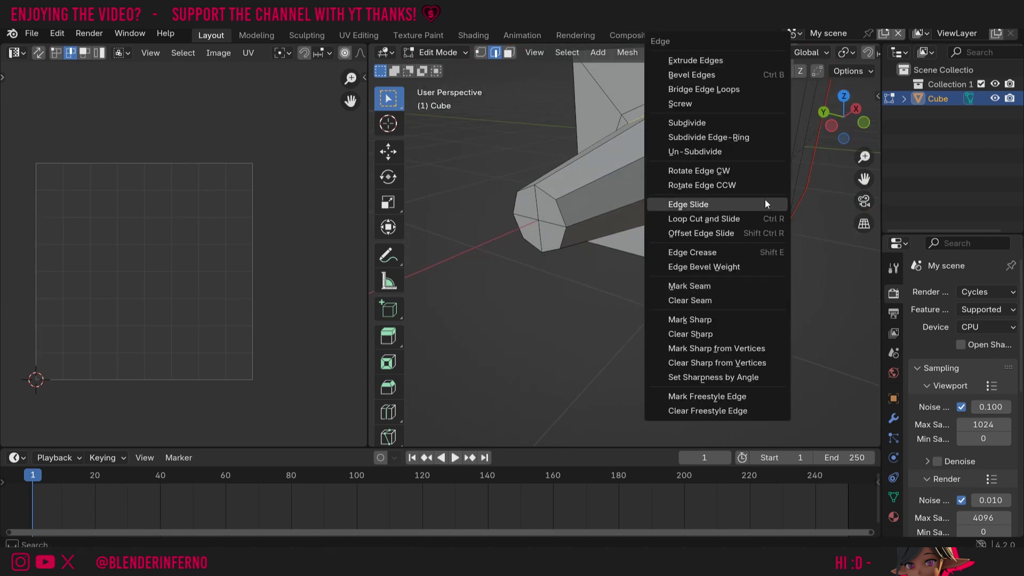
click(717, 287)
middle_drag(717, 288, 824, 231)
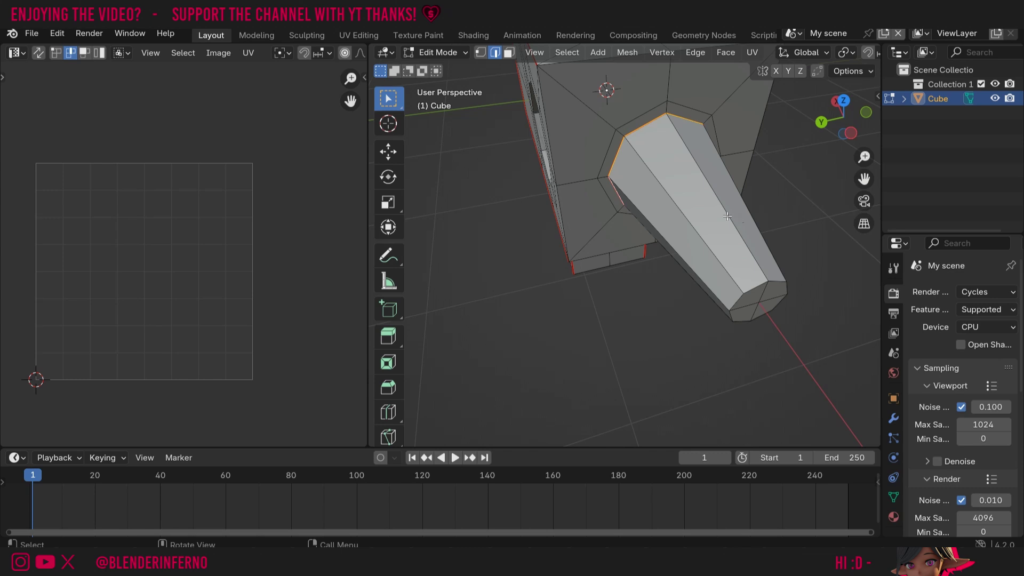
key(alt+a)
Mark the edge loop around the cone's tip as a seam.
drag(869, 123, 793, 267)
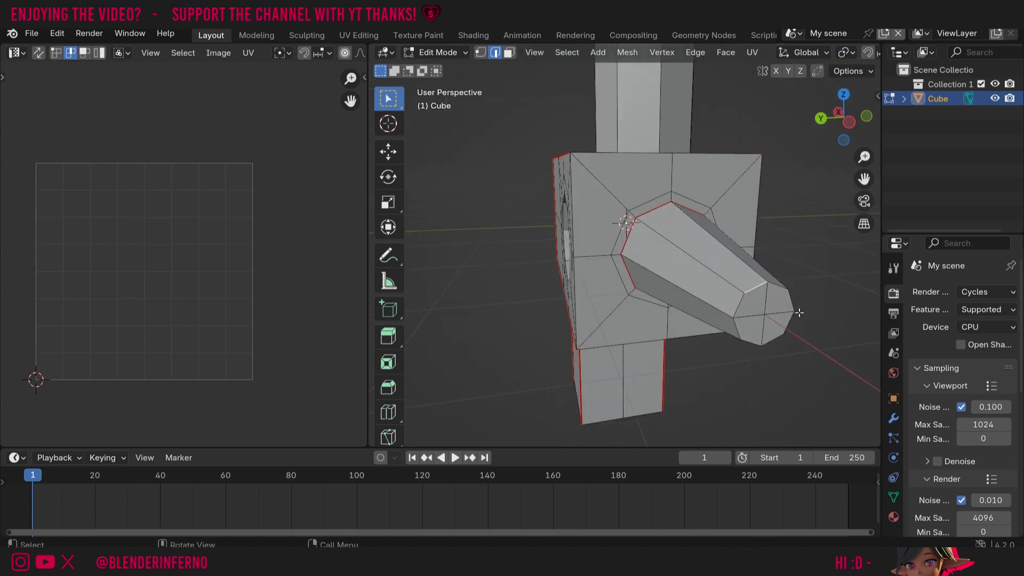
alt+click(777, 283)
ctrl+click(737, 315)
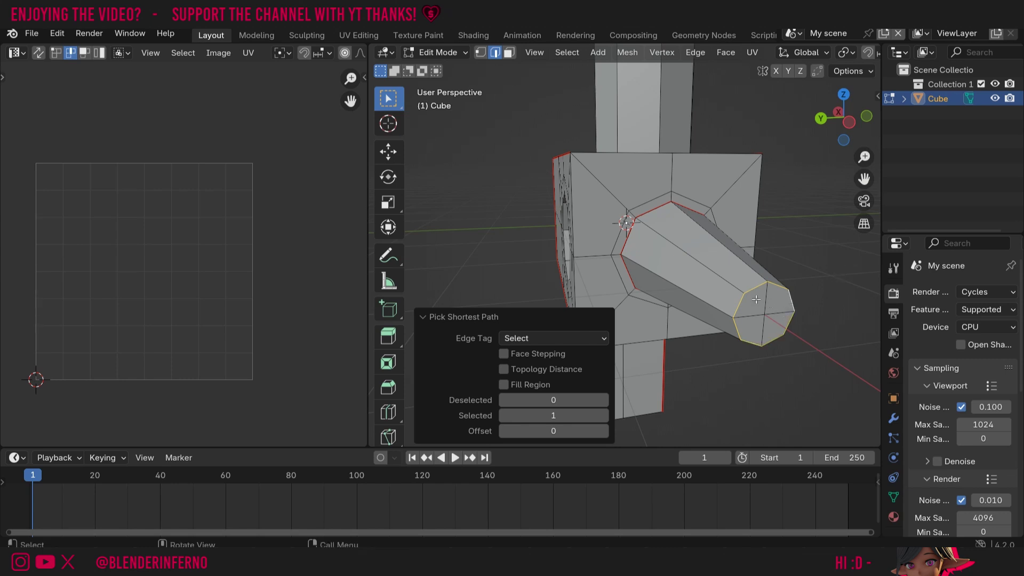
key(ctrl+e)
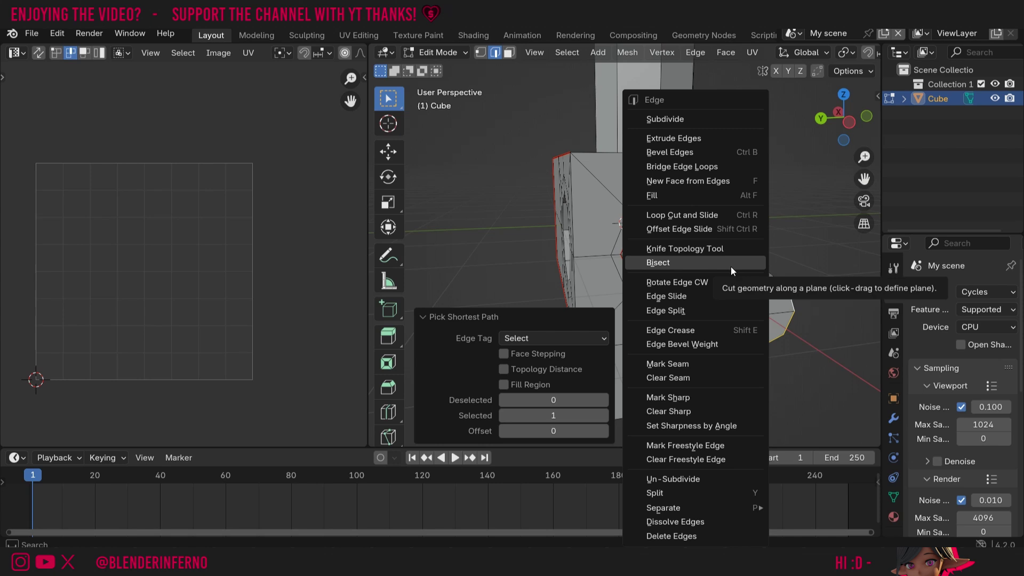
click(675, 365)
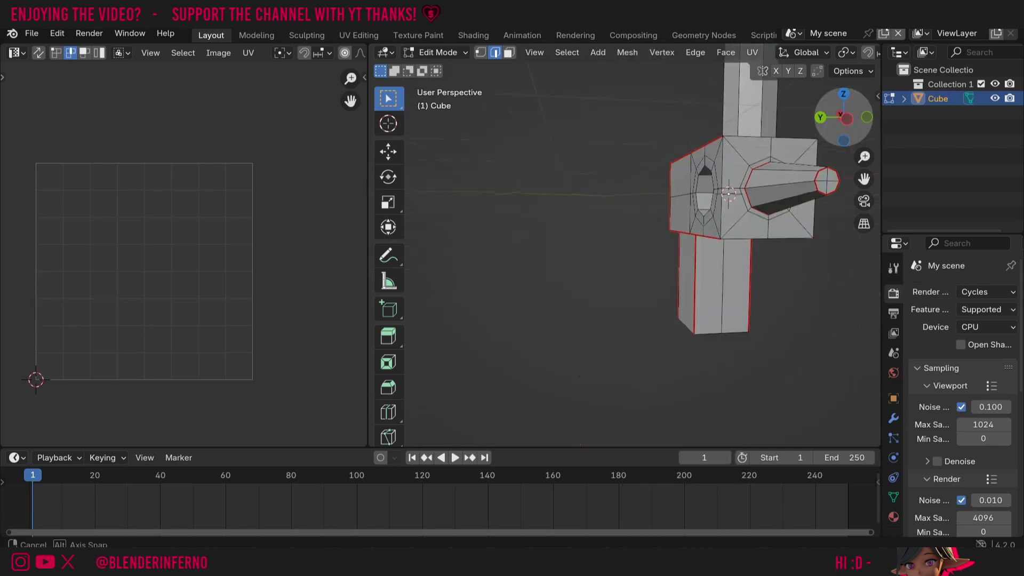
Unwrap the entire mesh using the Conformal method and examine the cone's UV islands up close.
drag(843, 118, 864, 179)
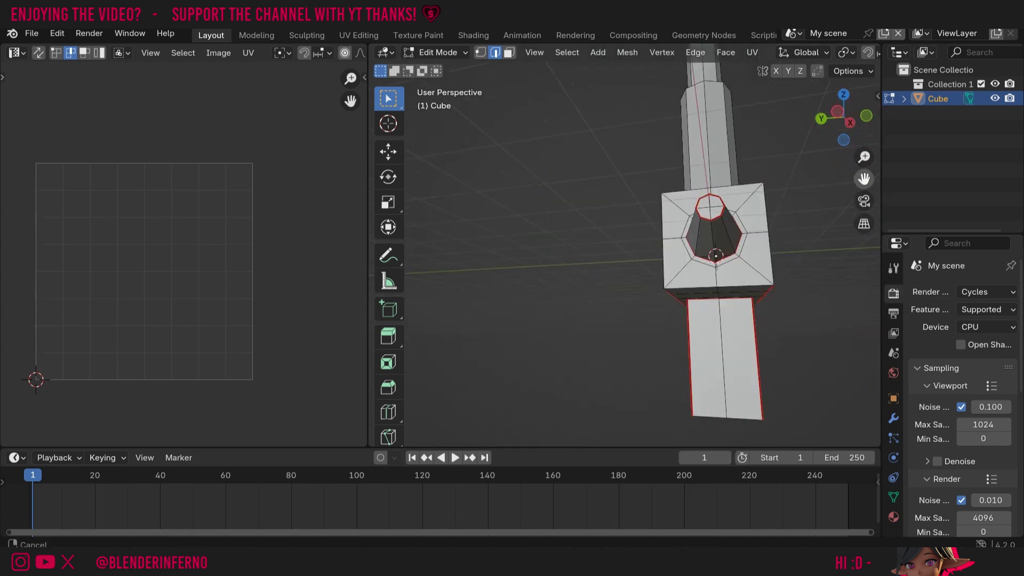
scroll(720, 234, up, 3)
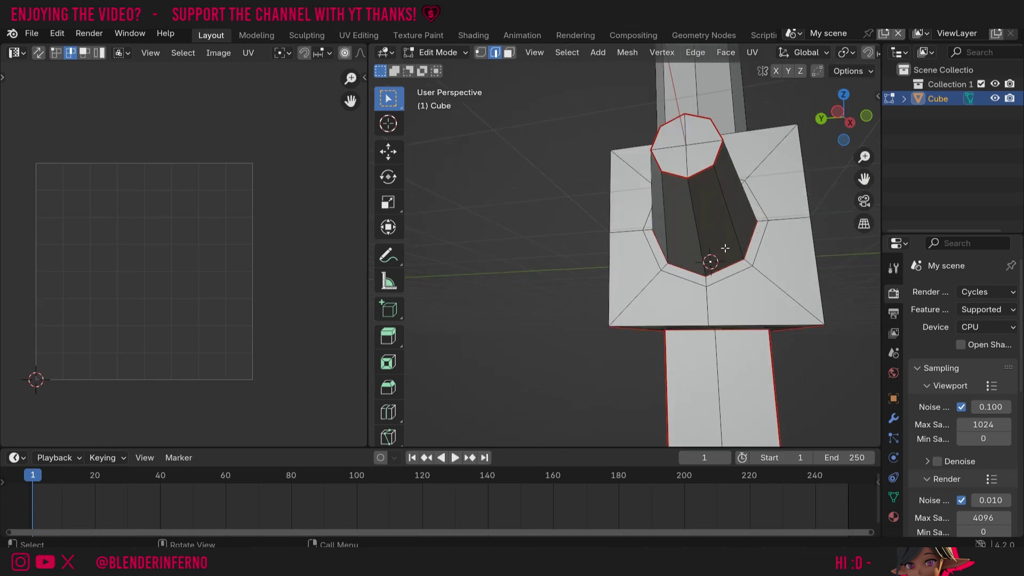
key(a)
key(u)
click(725, 248)
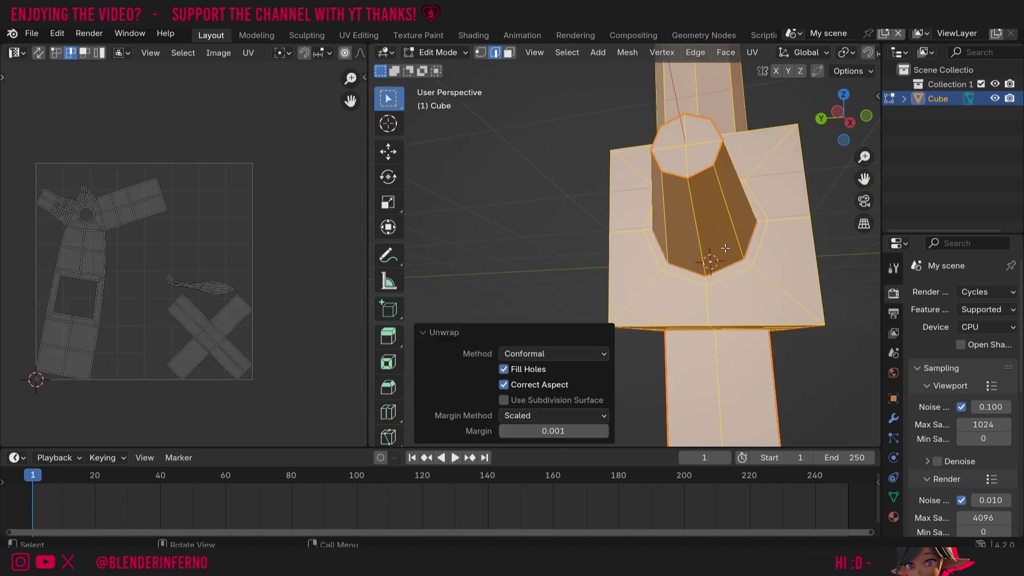
scroll(93, 279, up, 4)
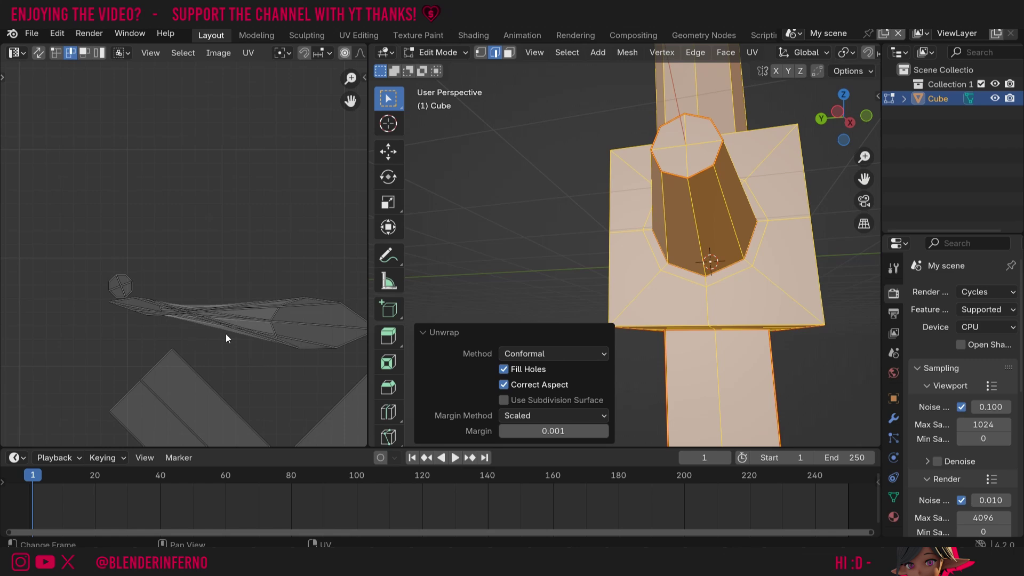
Mark one lengthwise edge along the underside of the cone, from its base to its tip, as a seam.
drag(840, 115, 745, 249)
click(610, 215)
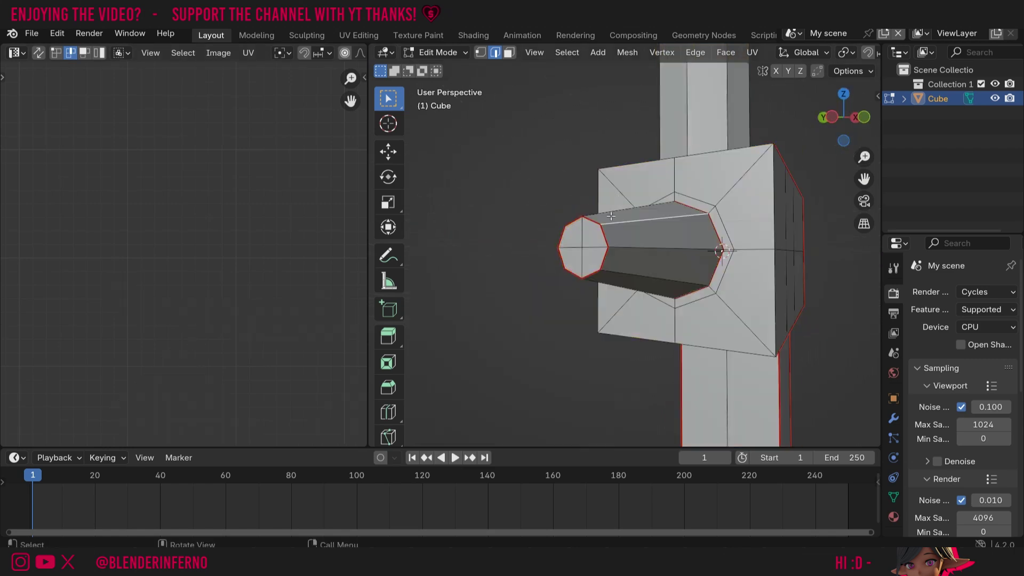
drag(845, 119, 676, 239)
click(654, 250)
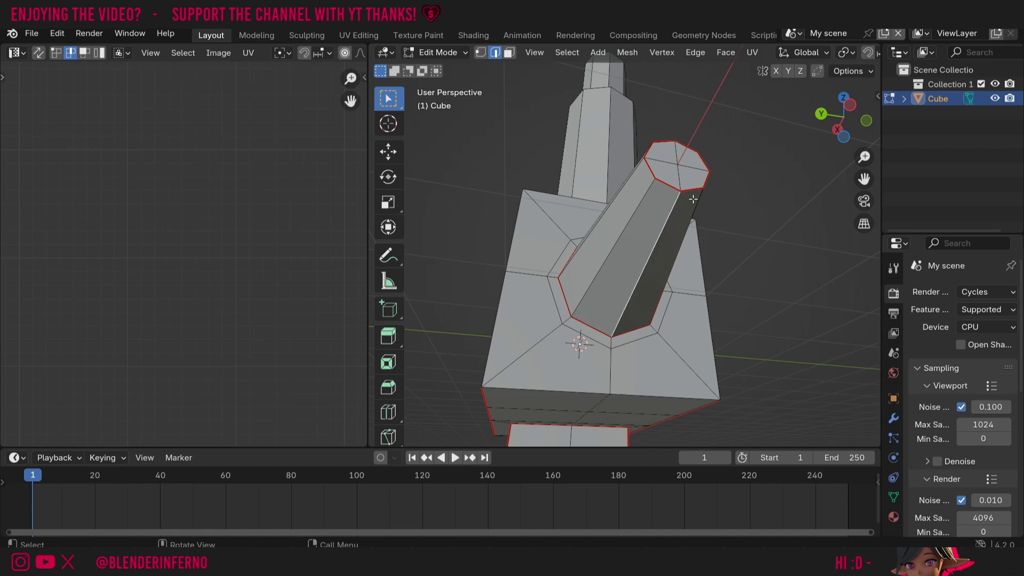
drag(842, 115, 779, 144)
drag(792, 205, 799, 156)
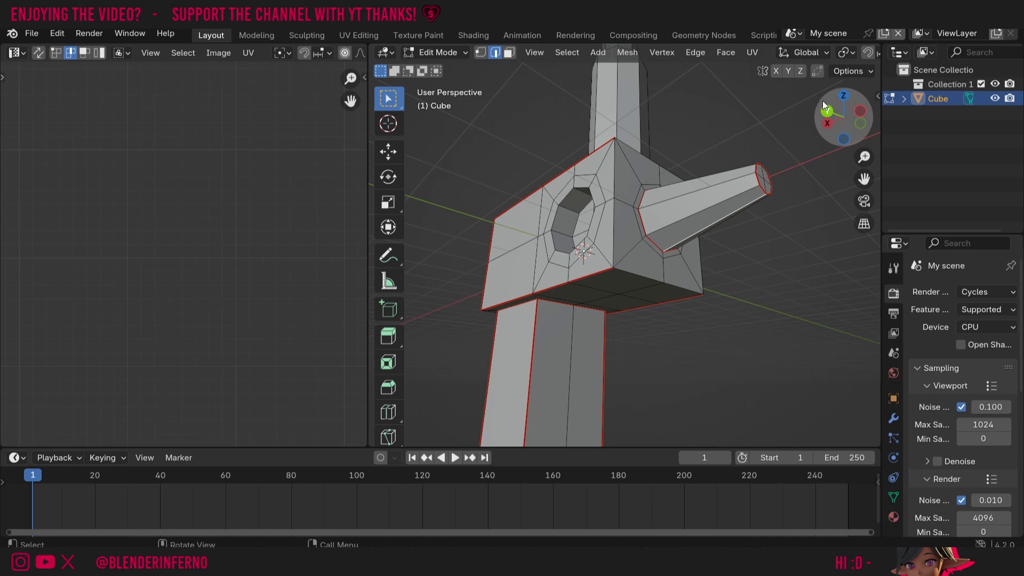
drag(822, 100, 800, 151)
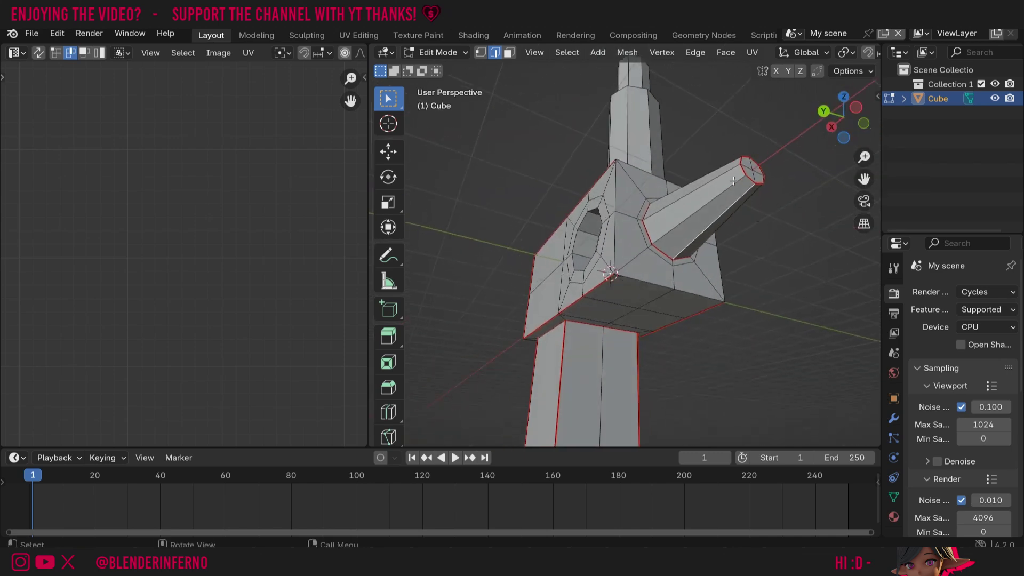
scroll(726, 206, up, 3)
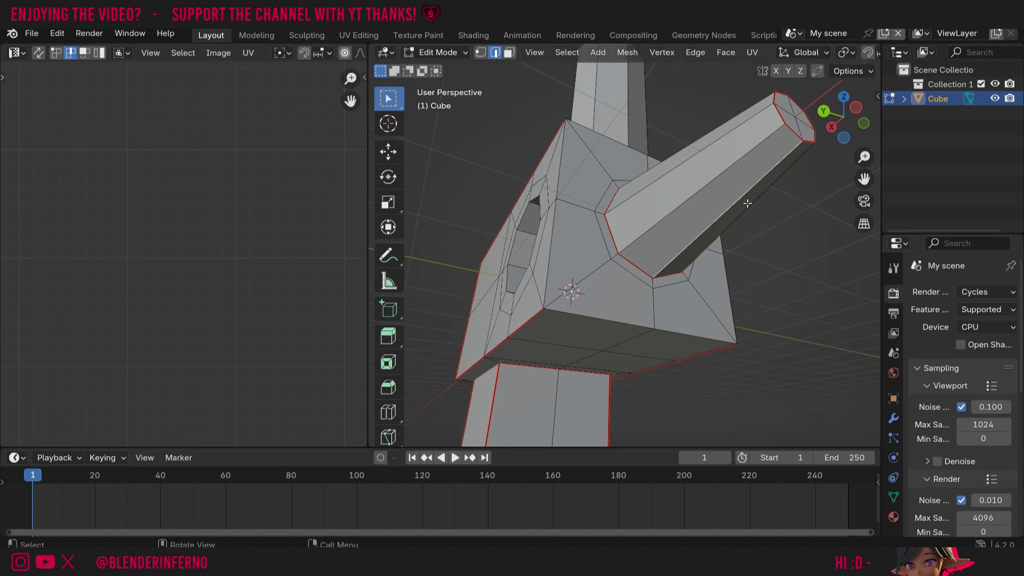
key(ctrl+e)
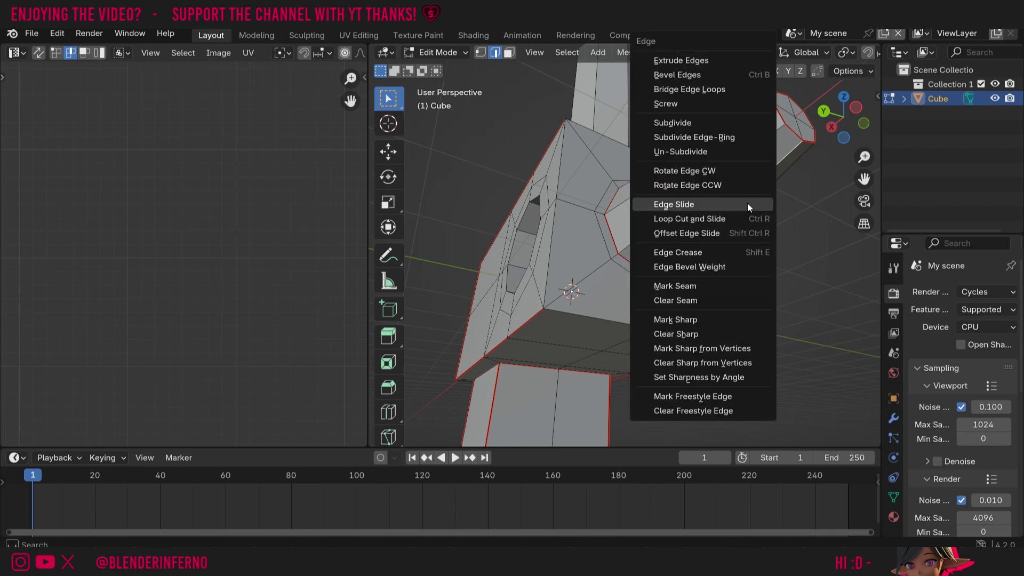
click(725, 287)
Select the entire mesh, unwrap it with the cone's lengthwise seam and examine the cone's UV island.
key(a)
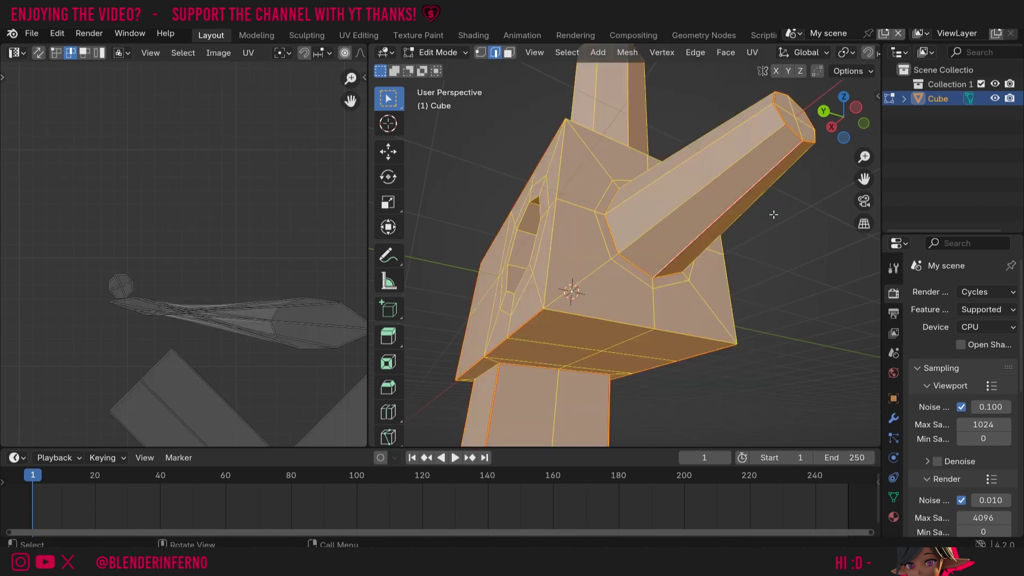
key(u)
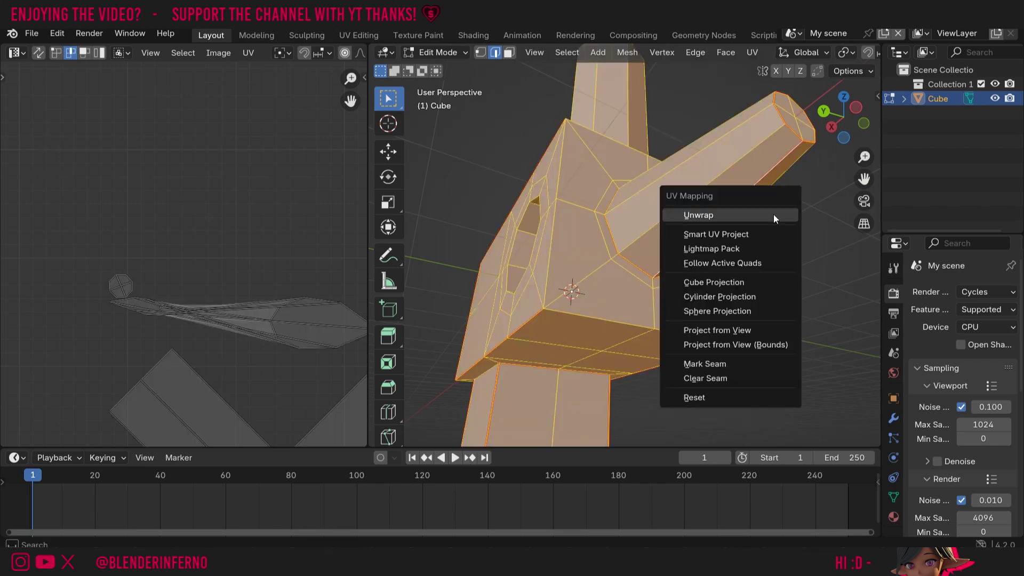
click(731, 216)
scroll(209, 223, up, 3)
scroll(180, 242, down, 4)
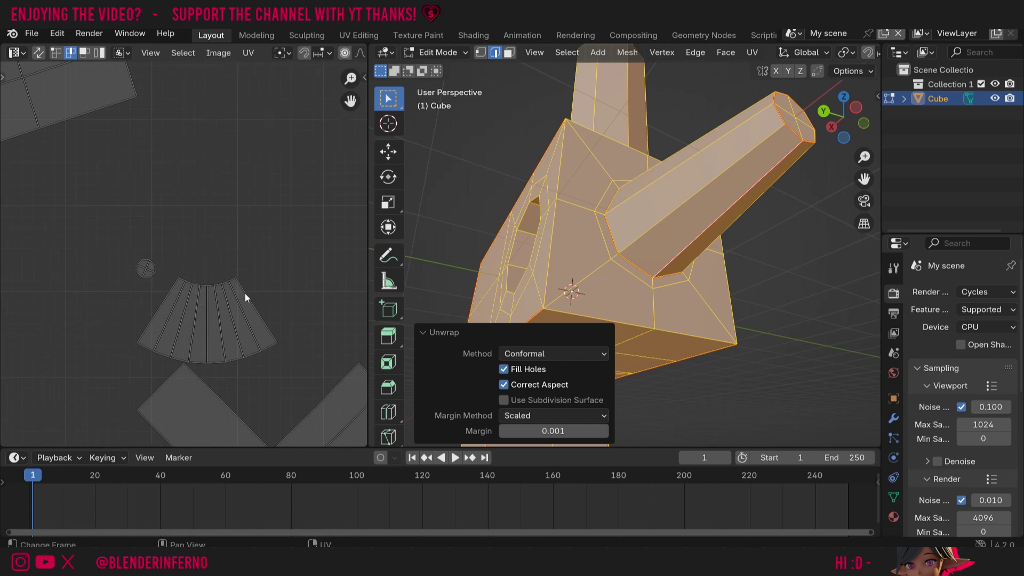
Mark the edge loop around the outer rim of the octagonal hole in the body's side as a seam.
mouse_move(843, 116)
mouse_down()
mouse_move(872, 128)
mouse_move(861, 124)
mouse_up()
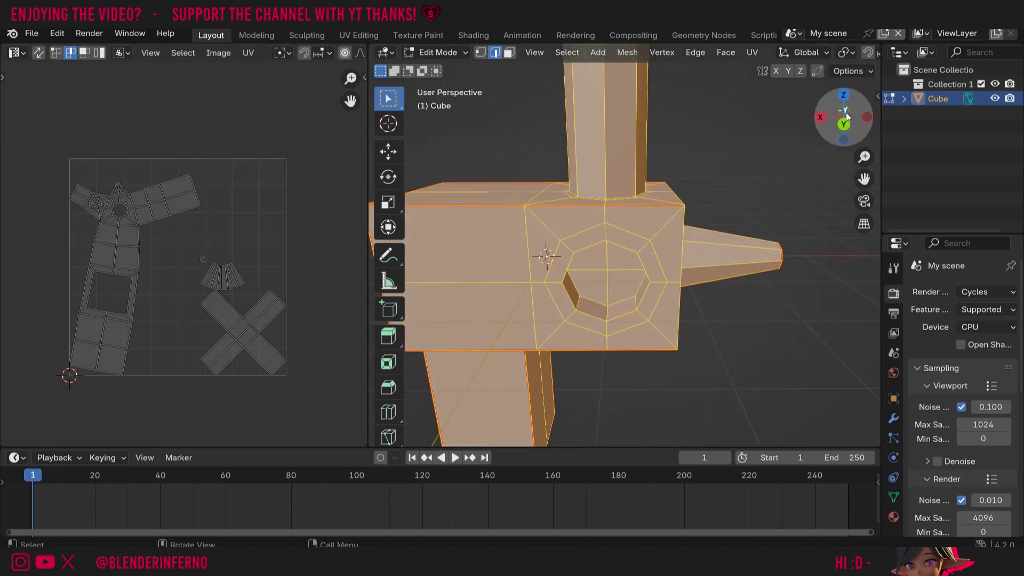
click(626, 311)
scroll(628, 312, up, 4)
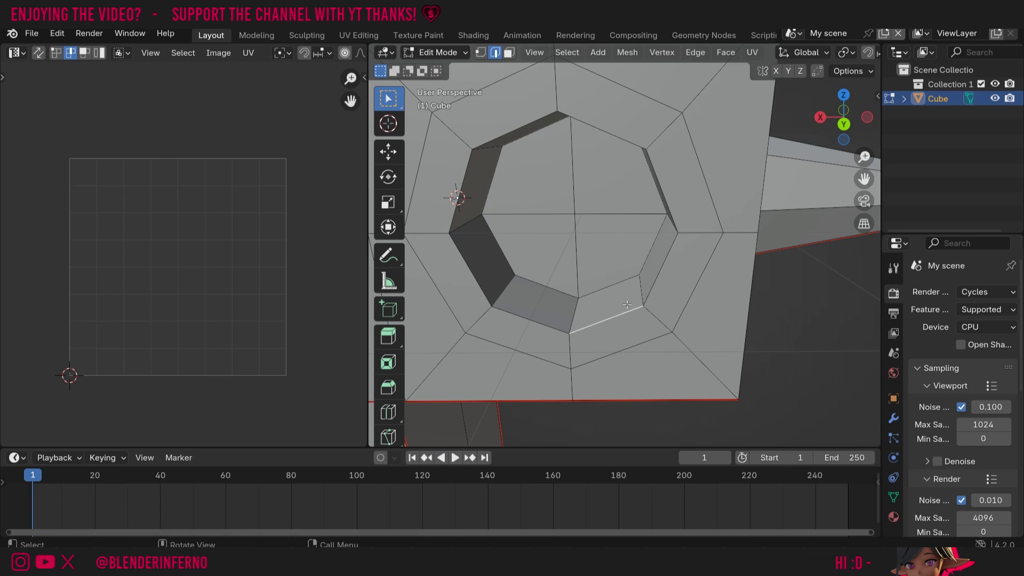
alt+click(528, 319)
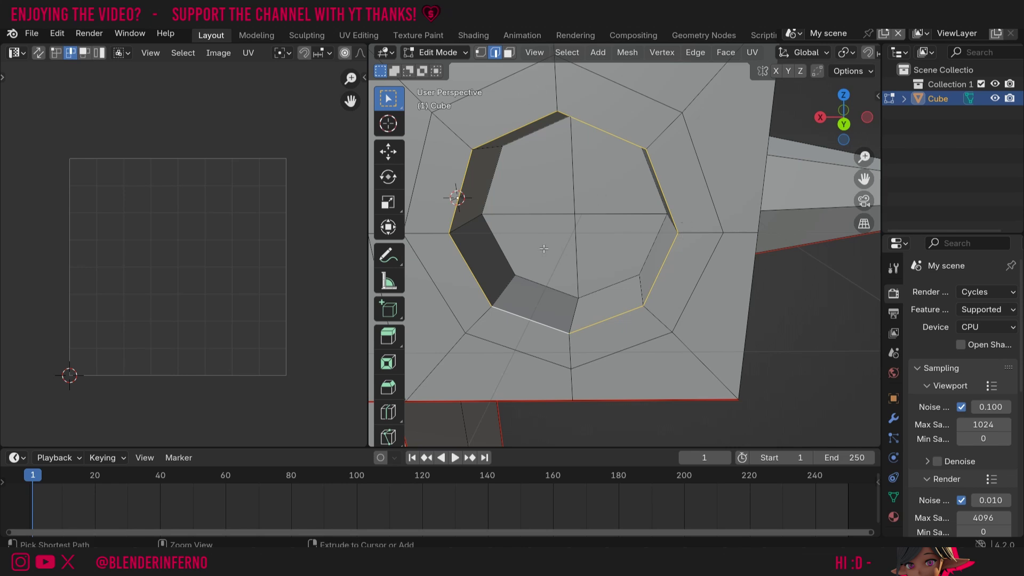
key(ctrl+e)
click(545, 274)
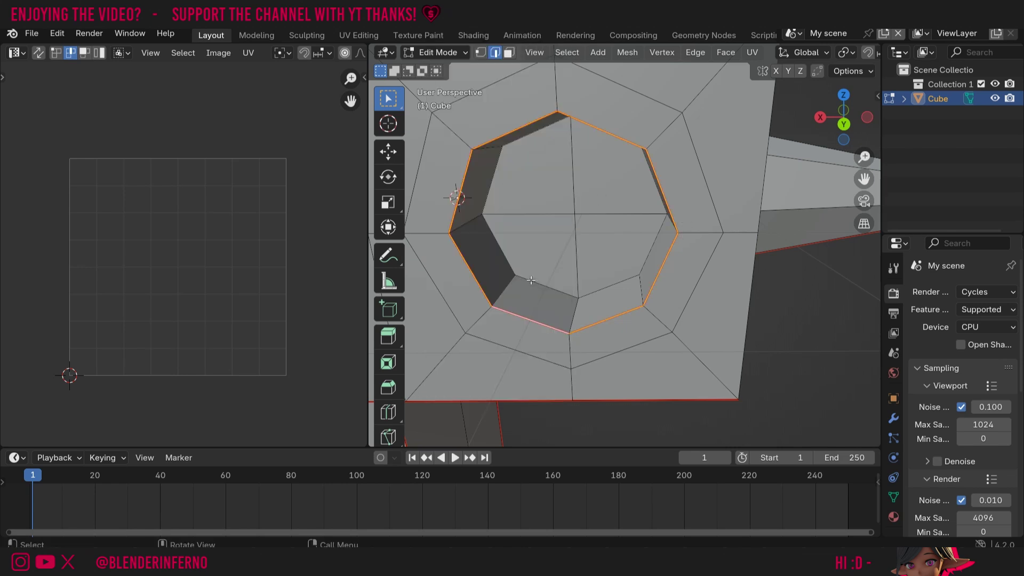
Select all the edges around the hole's recessed floor and mark them as a seam.
alt+click(539, 284)
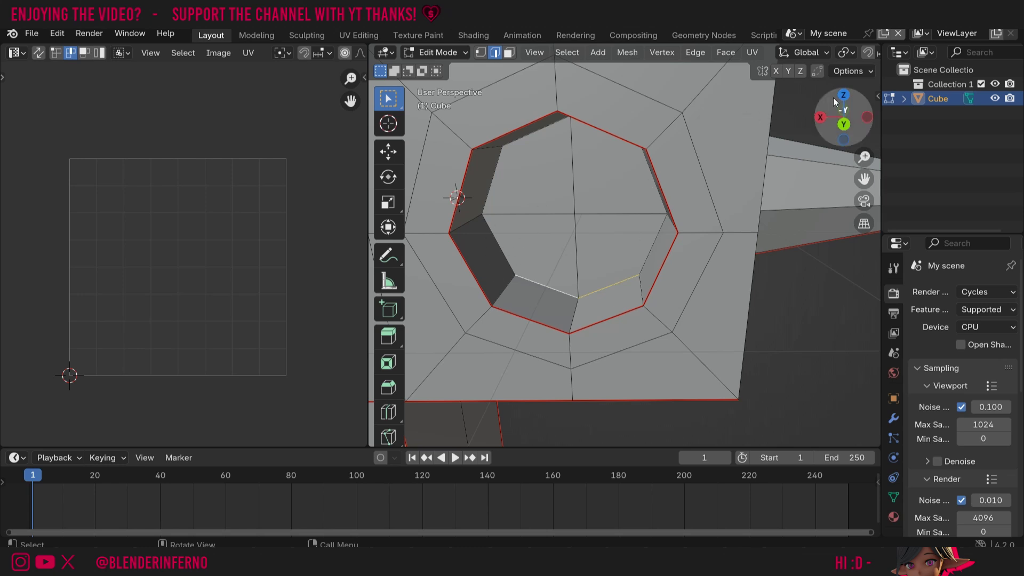
drag(835, 104, 832, 114)
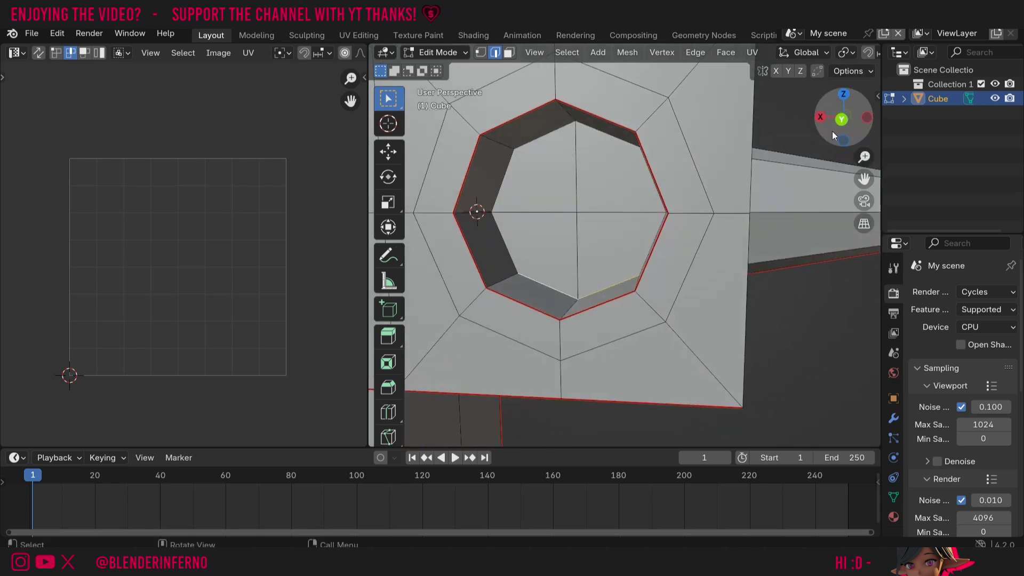
ctrl+click(505, 169)
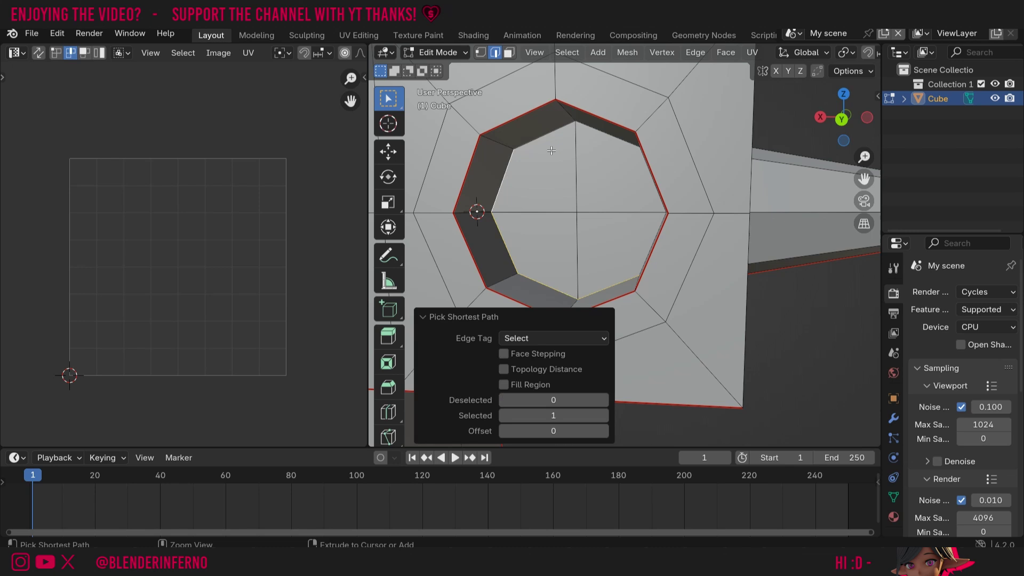
ctrl+click(614, 140)
drag(829, 116, 843, 127)
ctrl+click(664, 240)
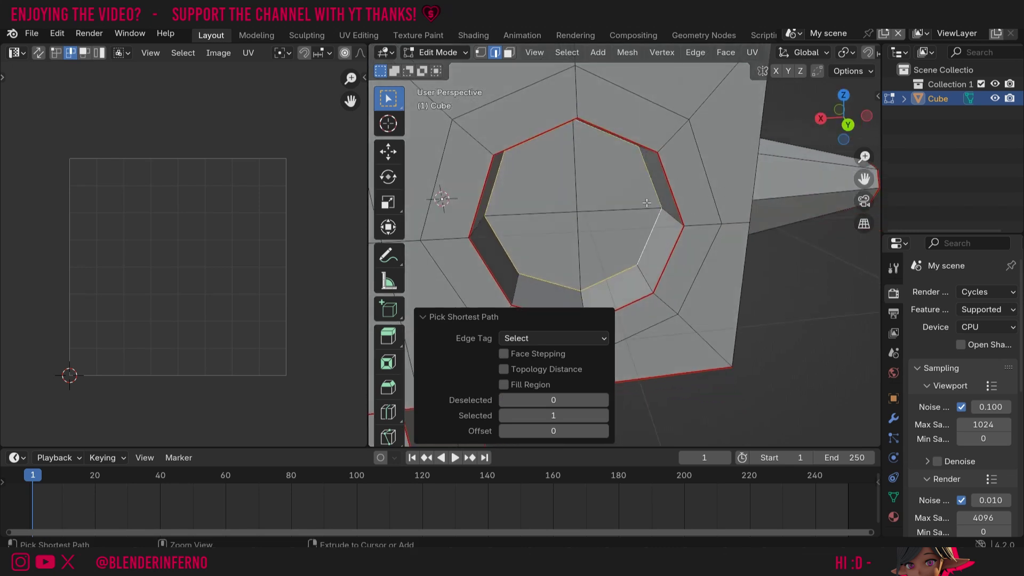
key(ctrl+e)
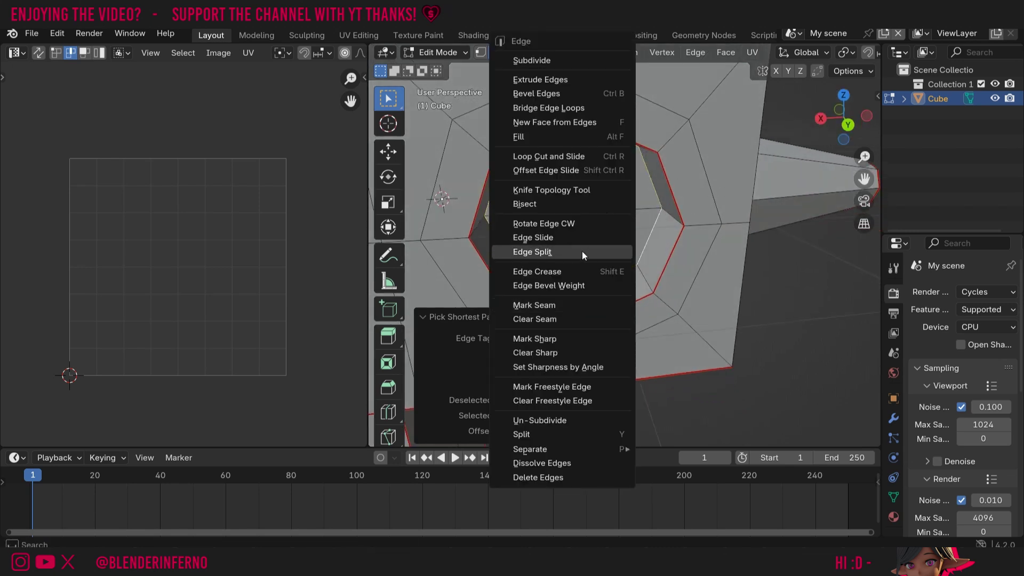
click(562, 306)
Mark one short edge across the hole's inner wall, joining the floor to the outer rim, as a seam.
click(582, 300)
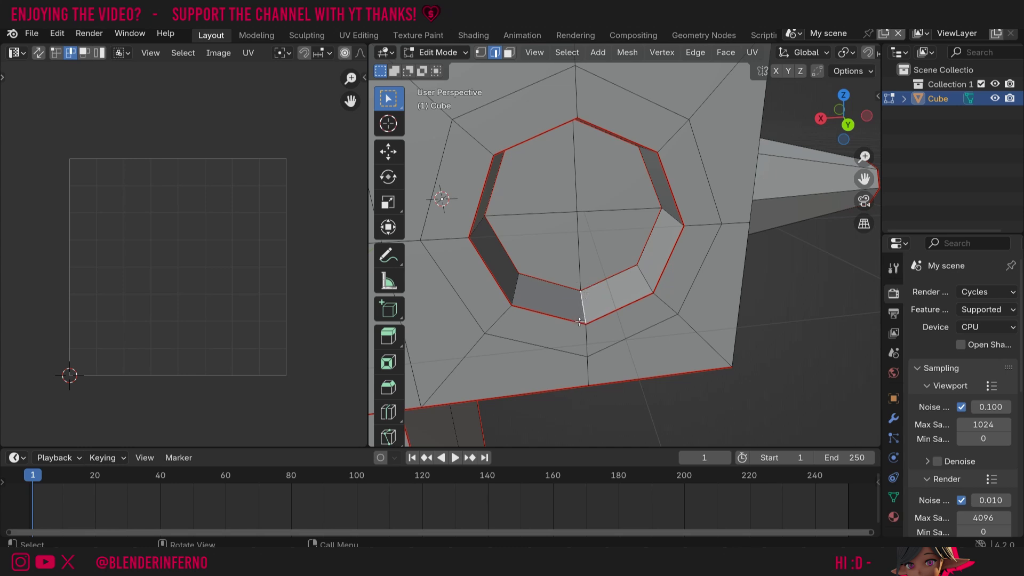
key(ctrl+e)
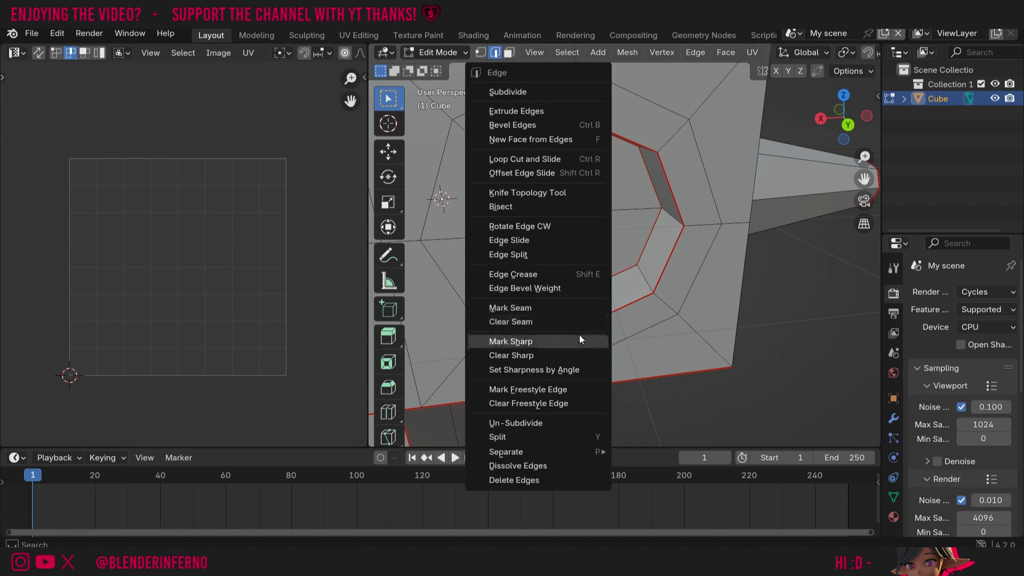
click(566, 309)
drag(845, 114, 744, 181)
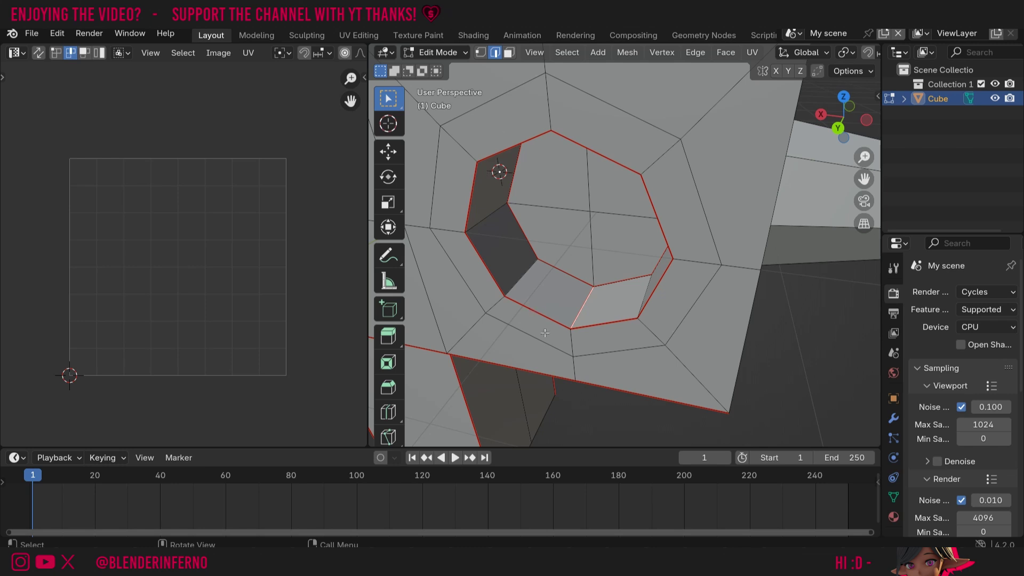
drag(852, 114, 774, 238)
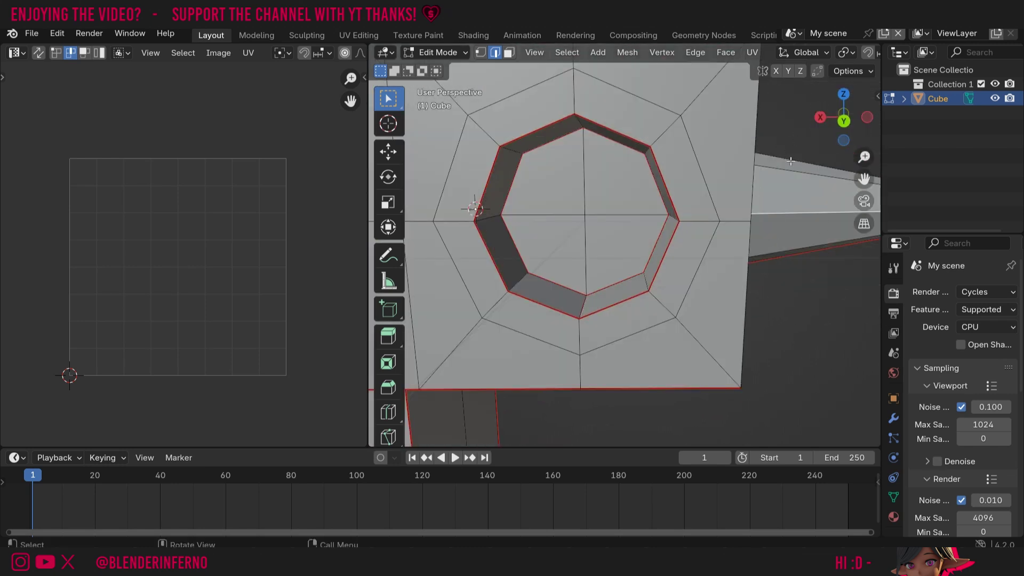
Select the entire mesh, unwrap it with the hole's seams and examine the hole's UV islands up close.
scroll(601, 253, down, 5)
key(a)
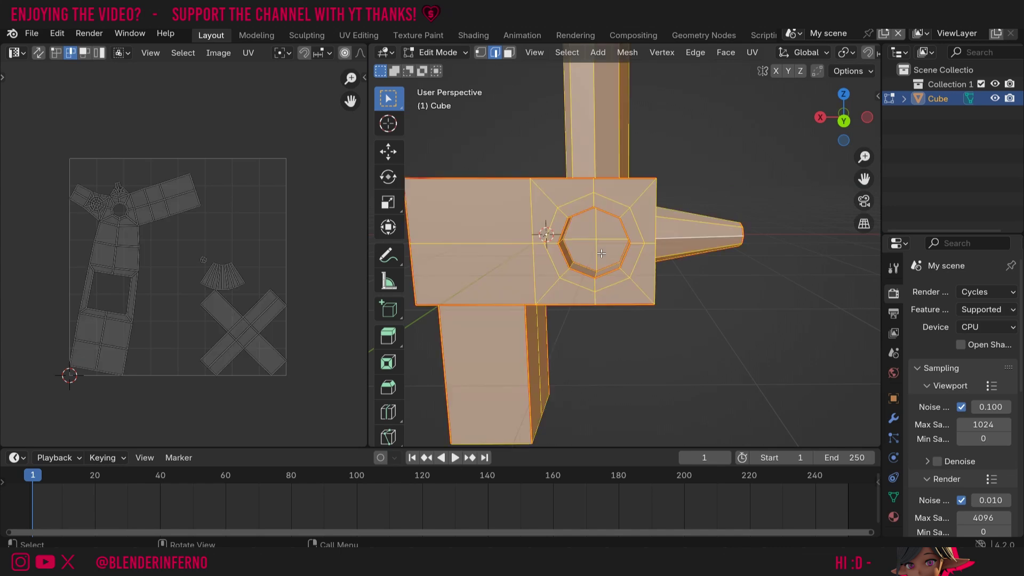
key(u)
click(601, 254)
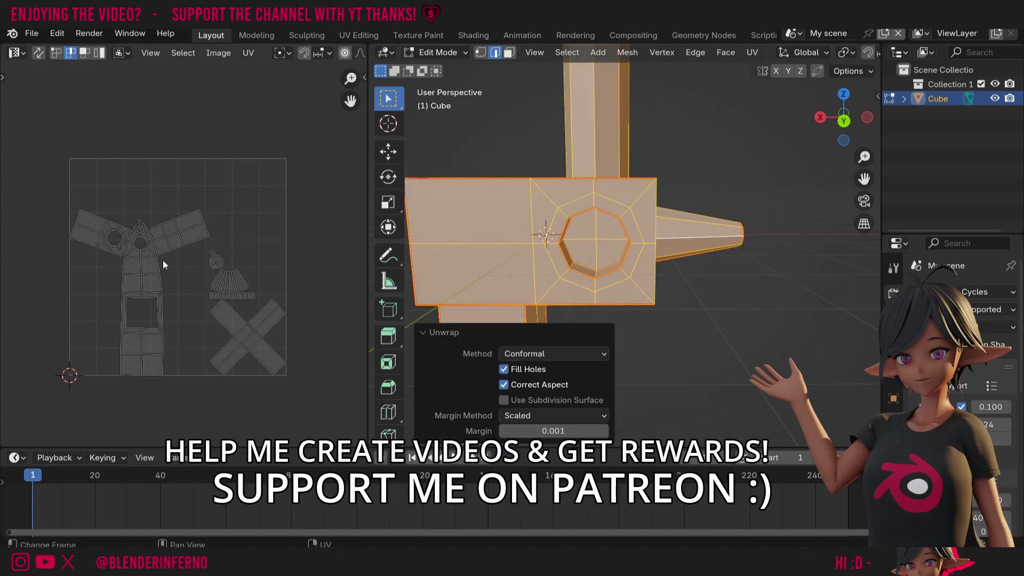
scroll(85, 239, up, 2)
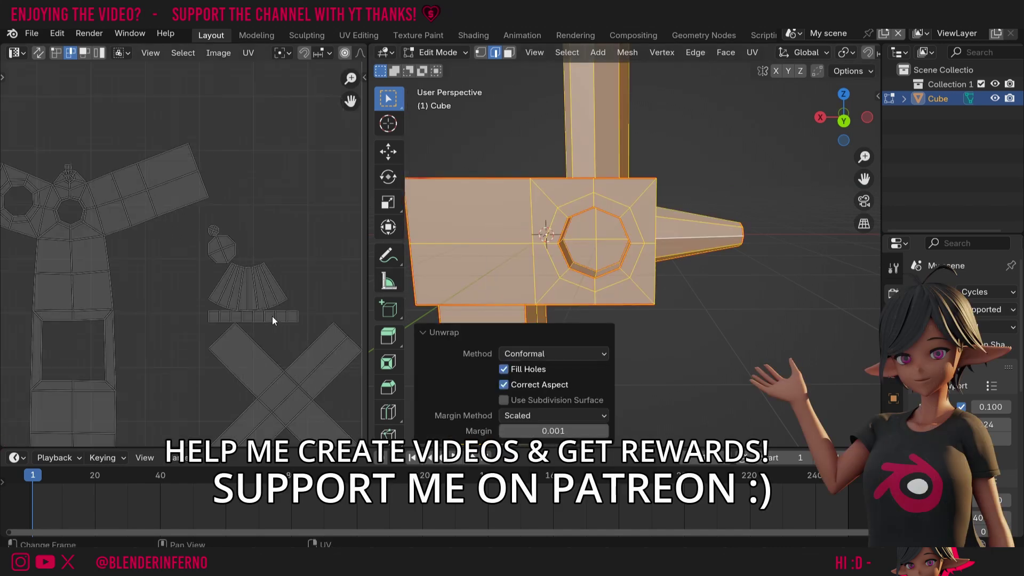
scroll(272, 316, up, 5)
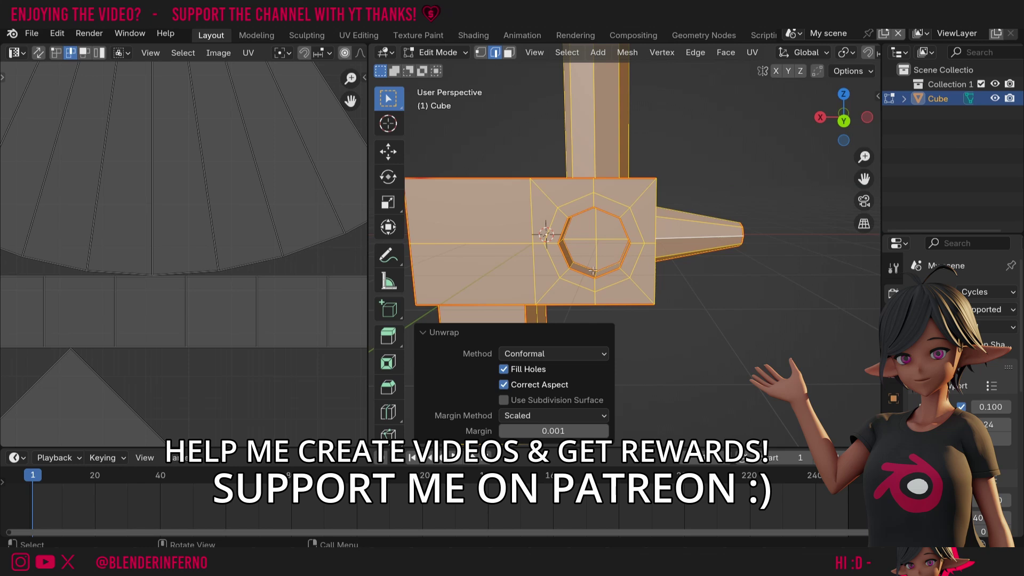
scroll(241, 137, down, 5)
middle_drag(221, 136, 217, 278)
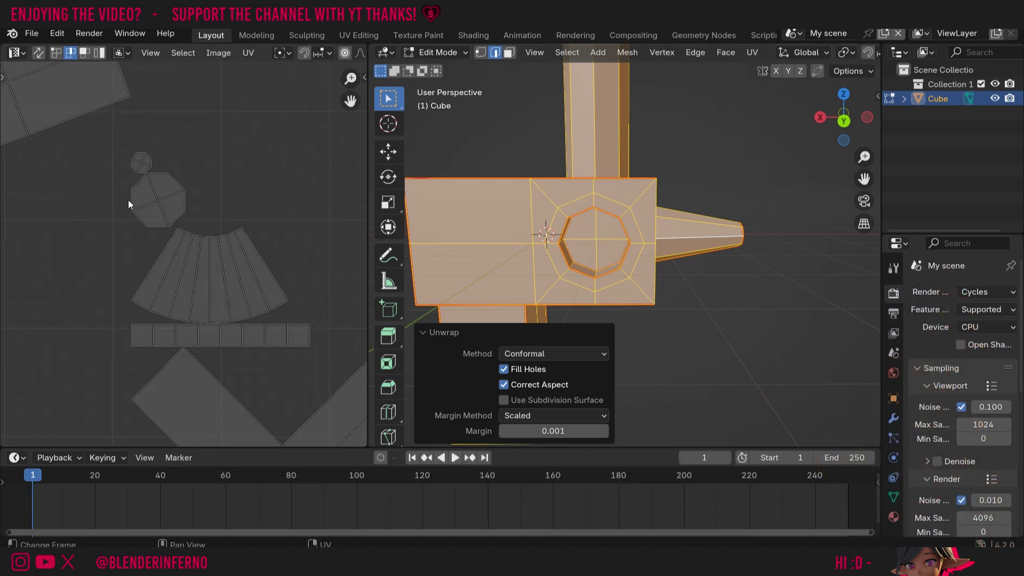
With UV sync selection temporarily on, pick the larger octagonal UV island to identify its faces on the mesh.
click(39, 53)
key(alt+a)
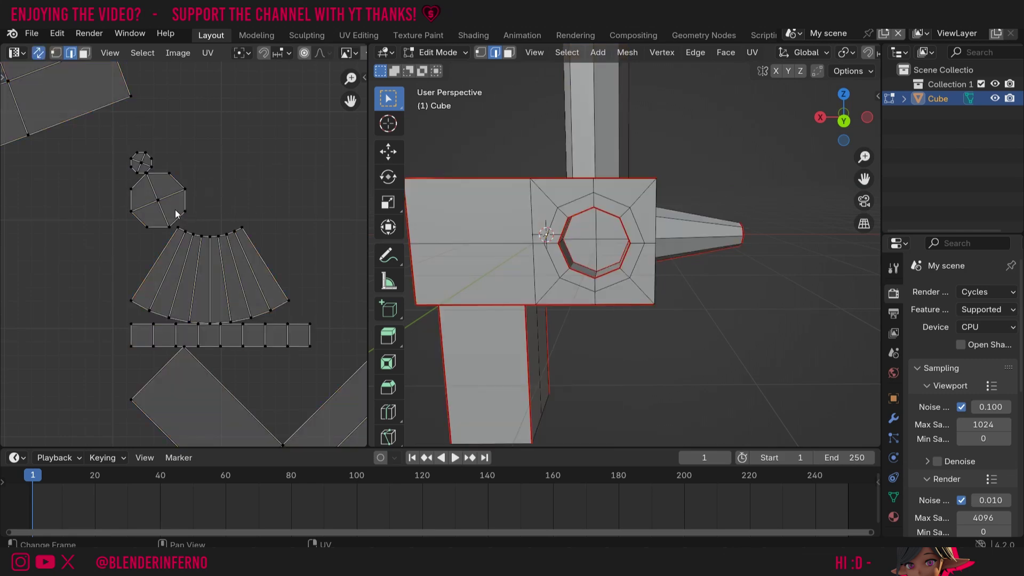
key(l)
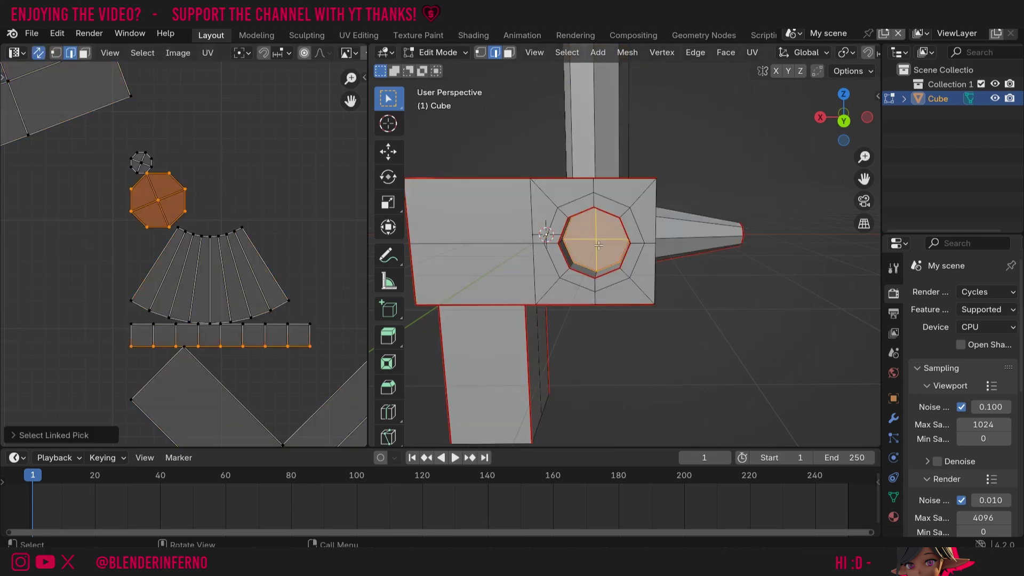
click(39, 53)
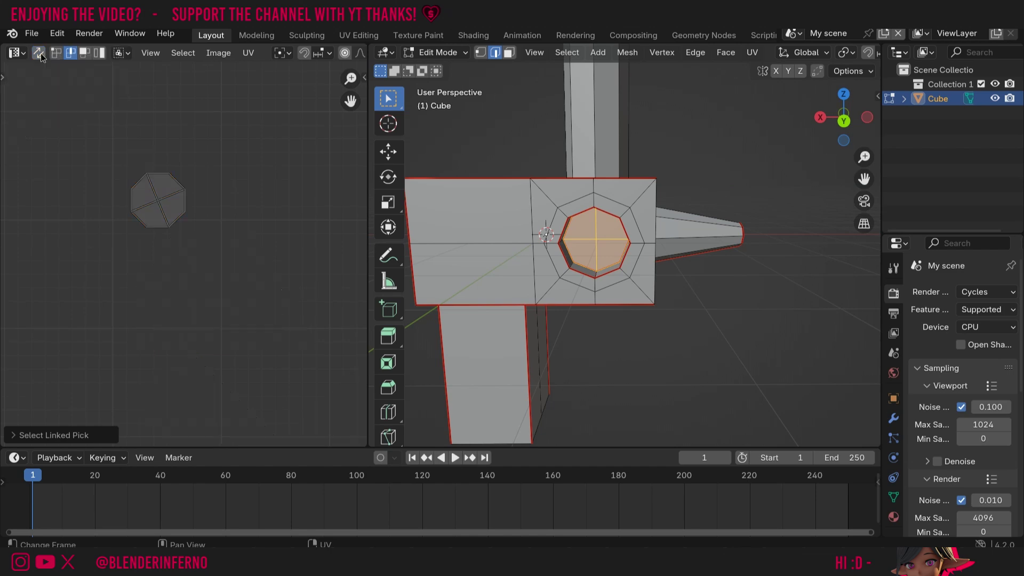
Mark seams on the upright column's lower section: the base edge loop, one vertical edge and the outer rim loop of the ledge.
middle_drag(560, 240, 618, 312)
drag(842, 117, 859, 77)
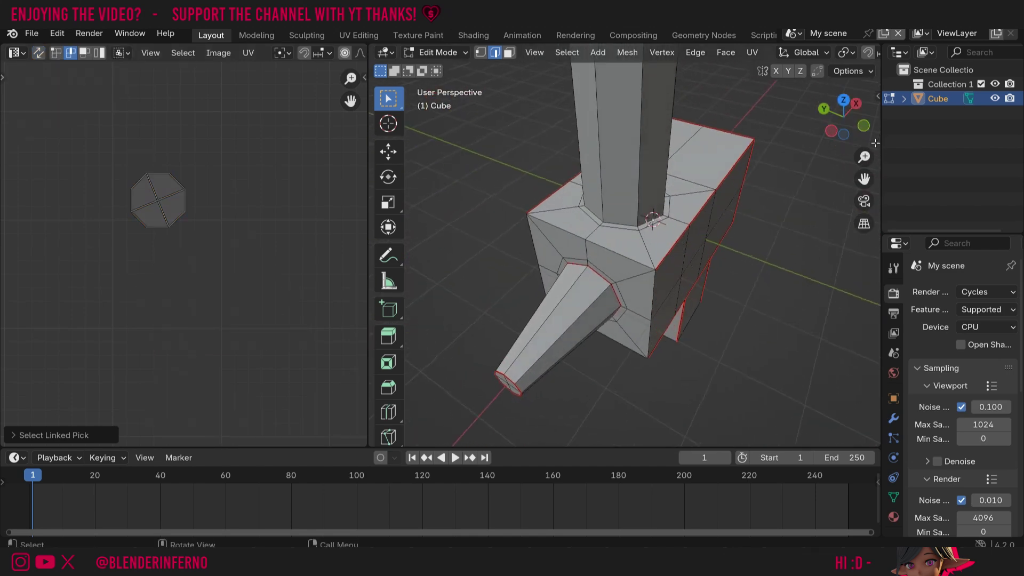
drag(864, 181, 865, 318)
drag(634, 184, 632, 125)
drag(863, 179, 886, 105)
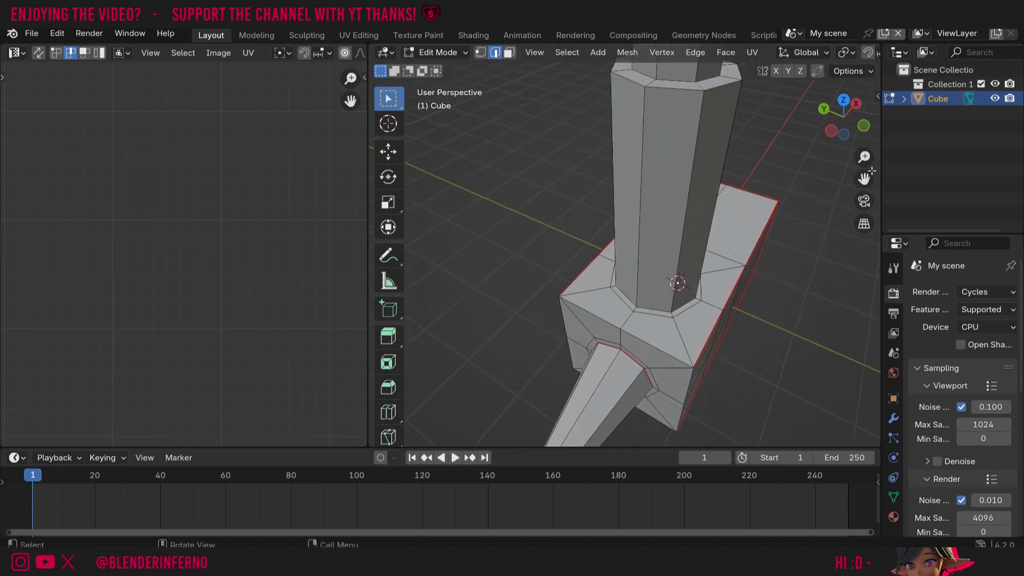
scroll(679, 312, up, 3)
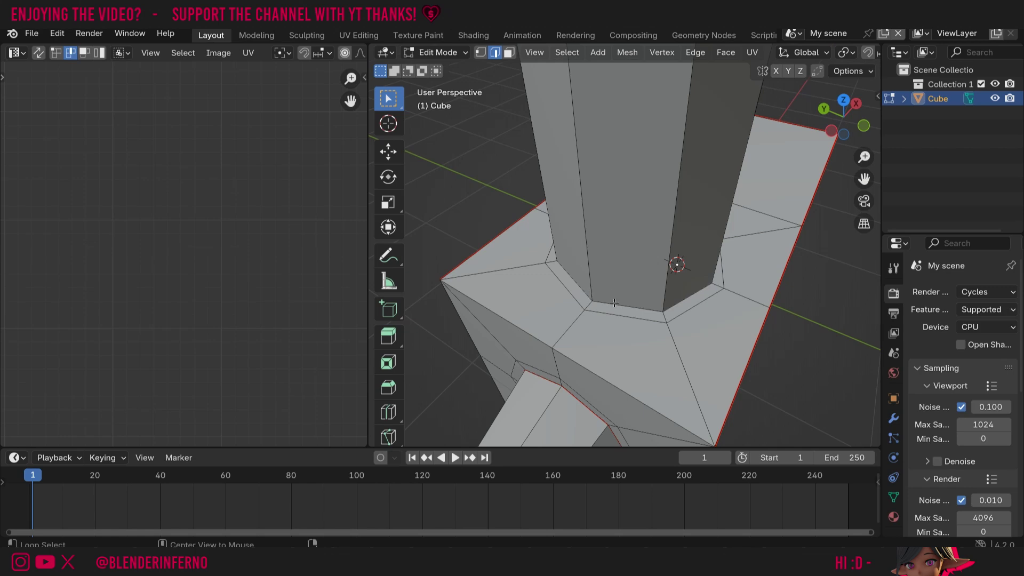
alt+click(613, 303)
middle_drag(806, 256, 806, 140)
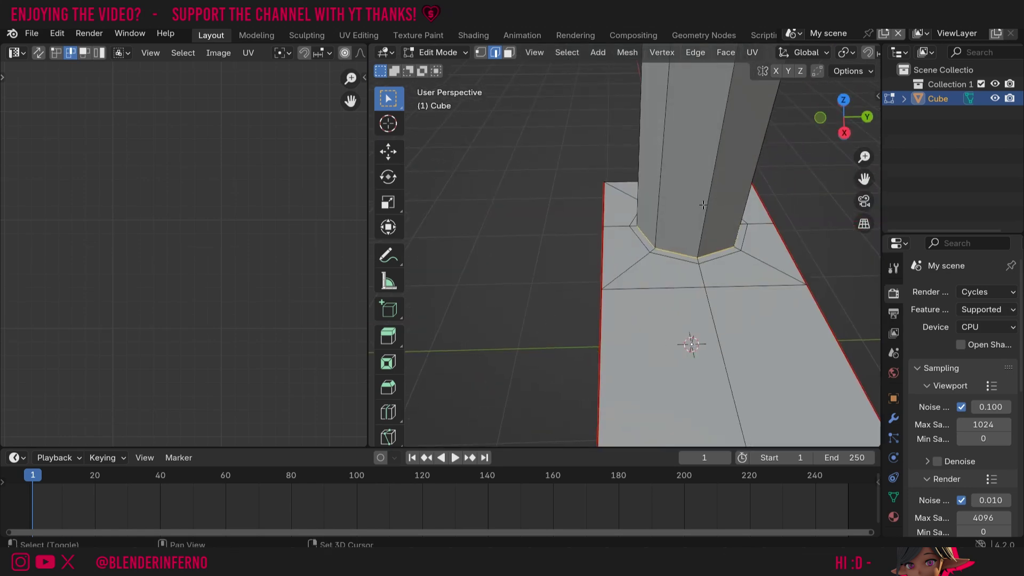
drag(864, 178, 867, 226)
drag(720, 368, 682, 507)
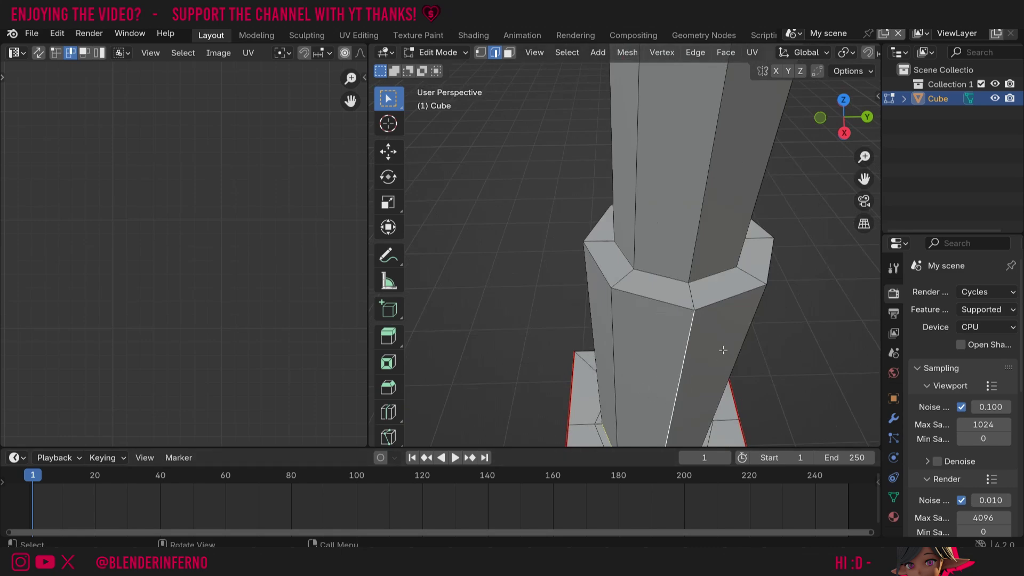
alt+click(659, 303)
scroll(680, 314, down, 4)
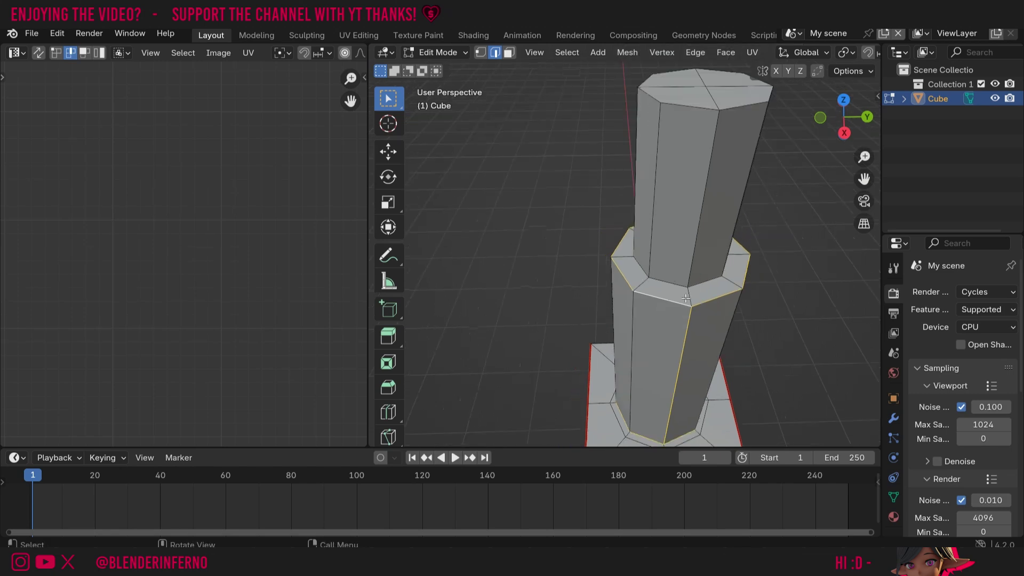
key(ctrl+e)
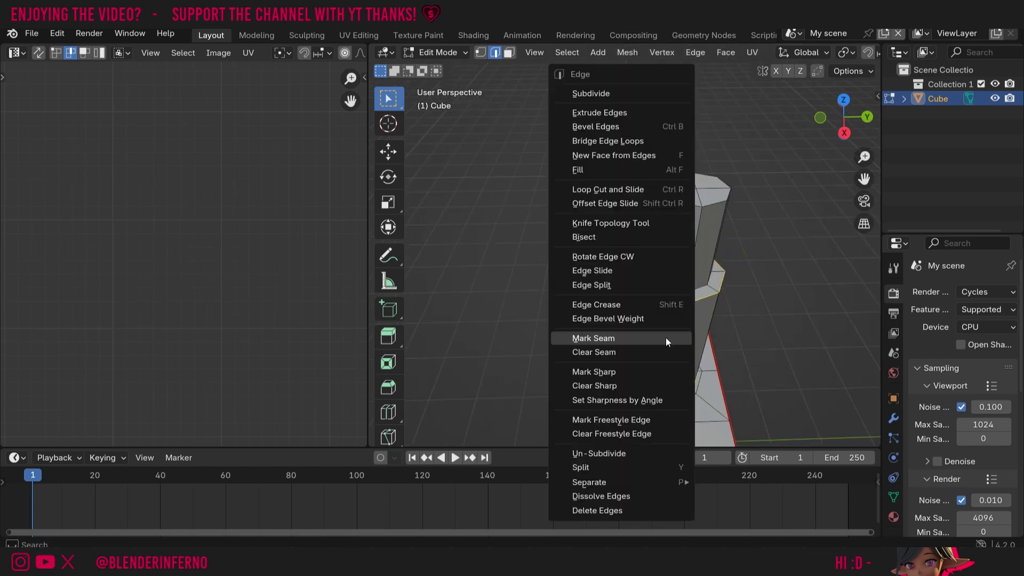
click(628, 338)
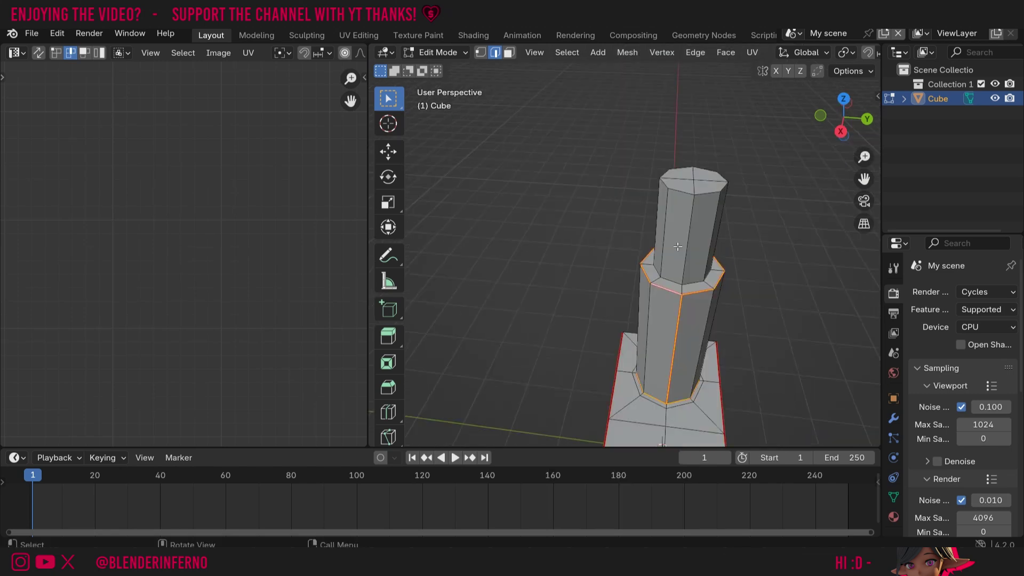
Select the entire mesh and unwrap it with the lower column section's seams.
key(a)
key(u)
click(677, 246)
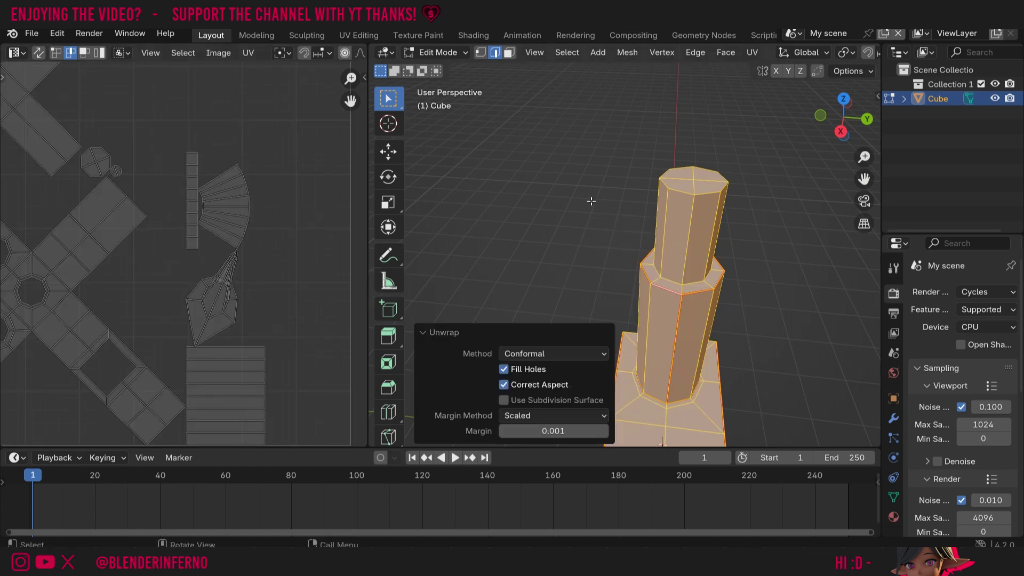
Mark seams on the column's upper section: the loop at its base, one vertical edge and the rim of the top cap.
click(809, 232)
middle_drag(804, 233, 627, 285)
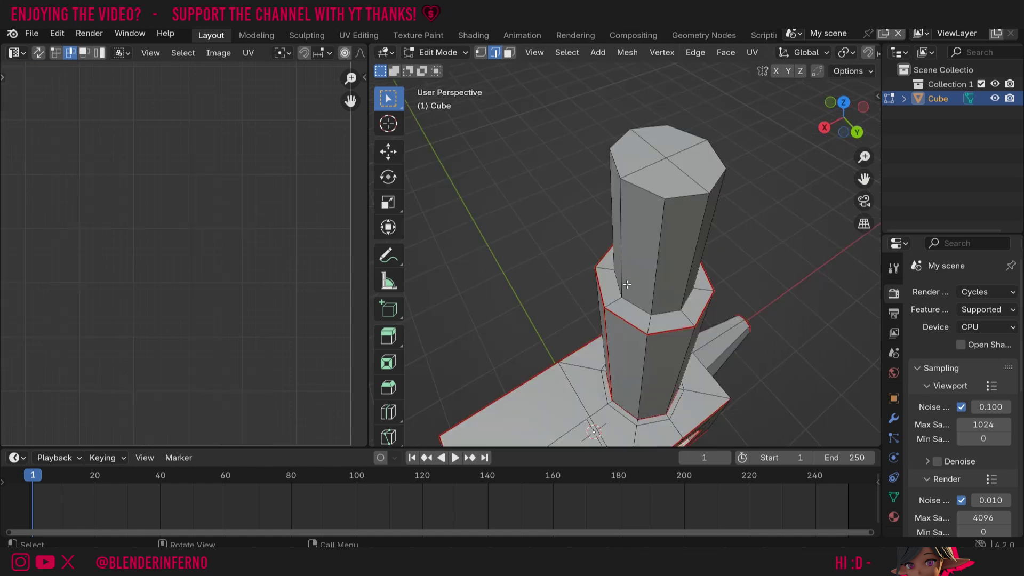
scroll(615, 310, up, 5)
alt+click(643, 309)
scroll(682, 288, down, 2)
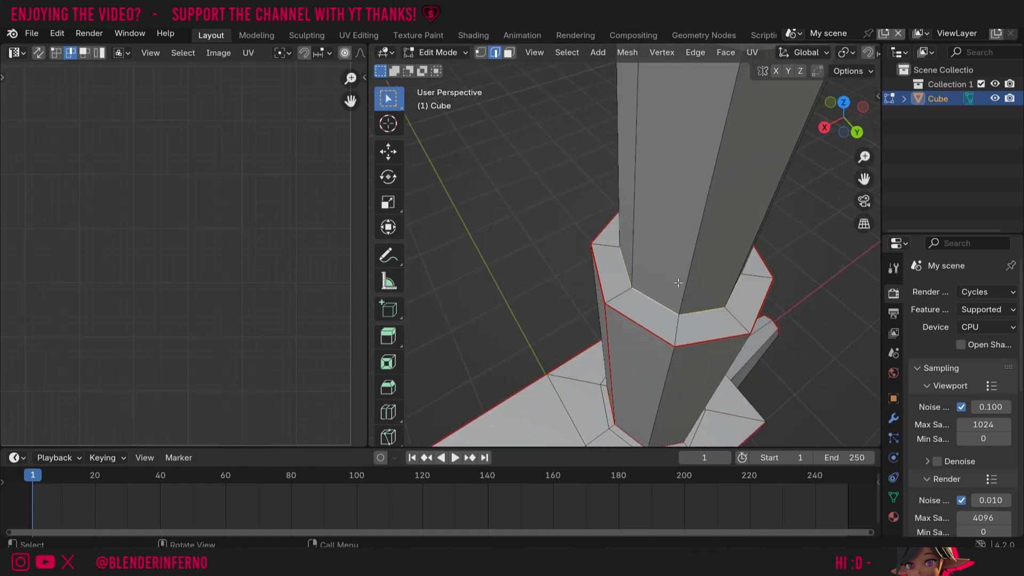
scroll(670, 261, down, 2)
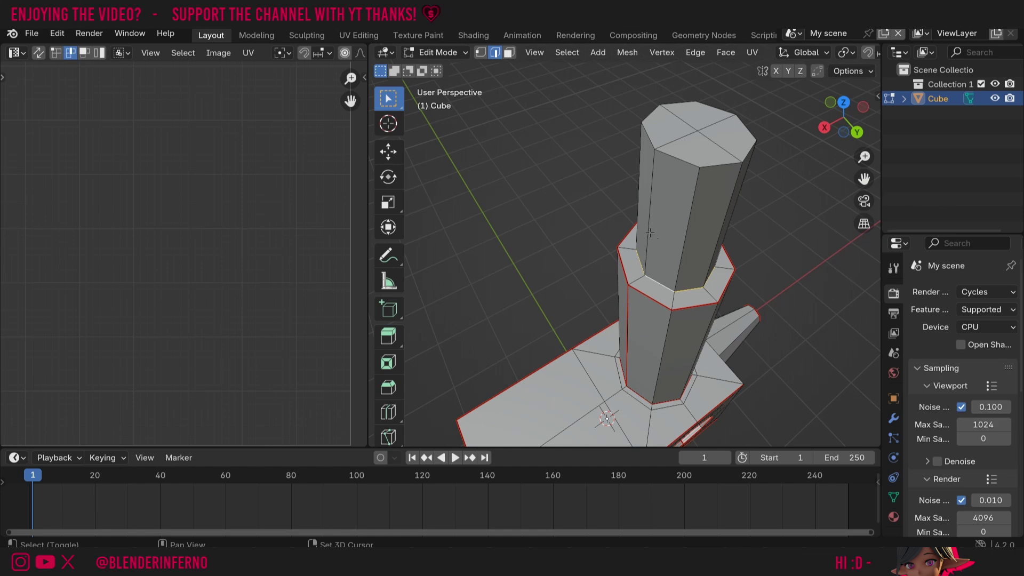
shift+click(649, 233)
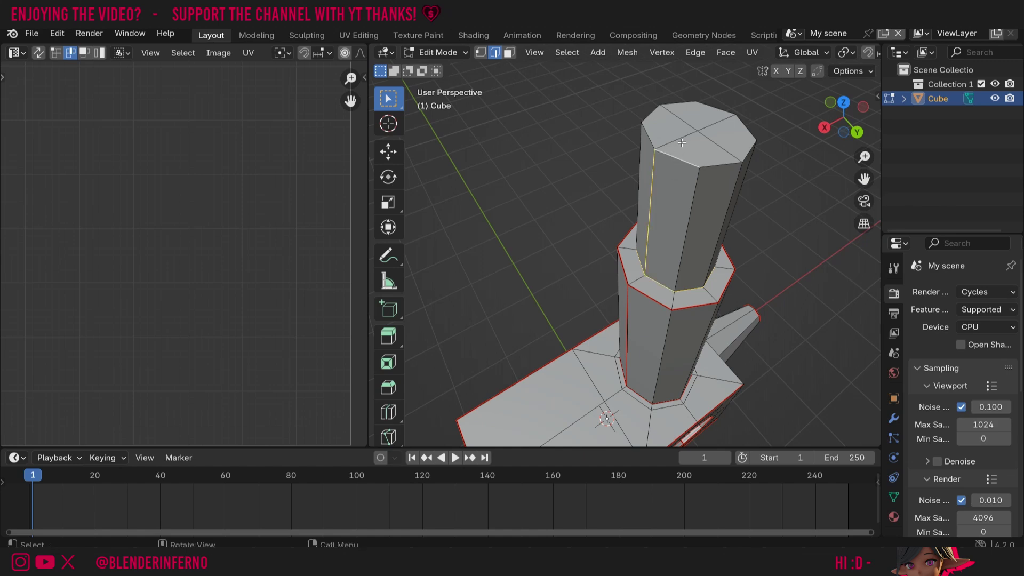
ctrl+click(653, 112)
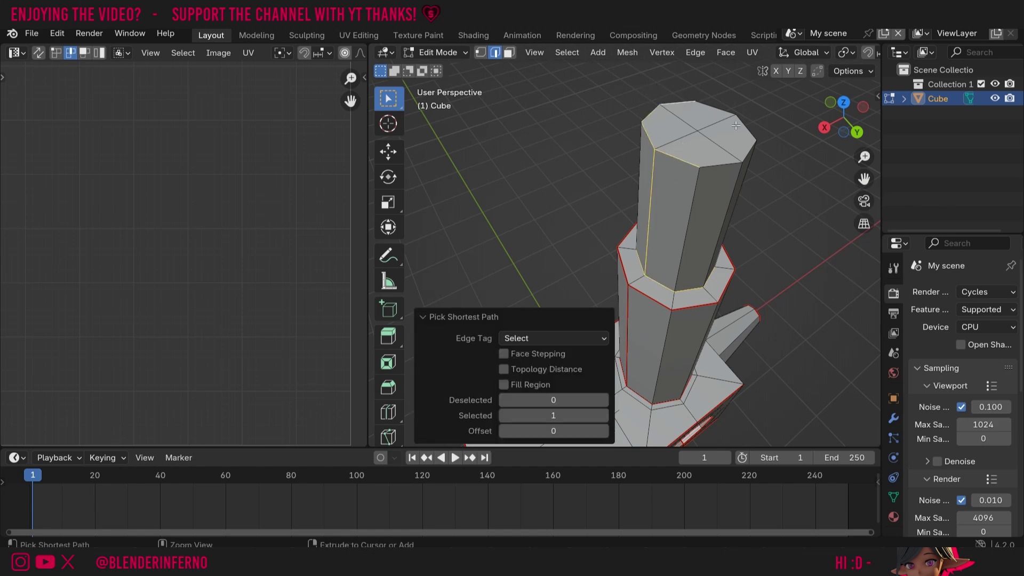
ctrl+click(739, 161)
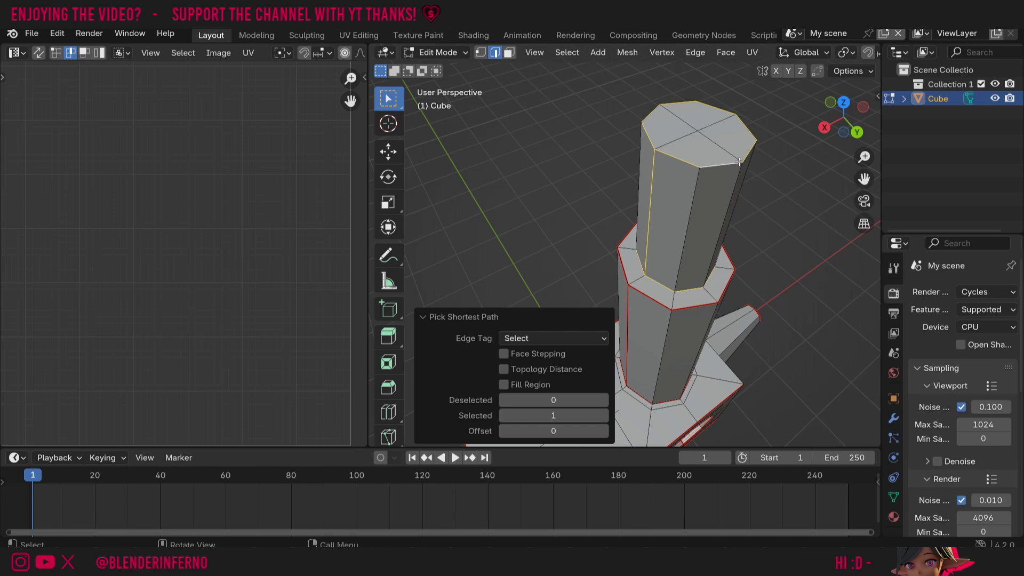
key(ctrl+e)
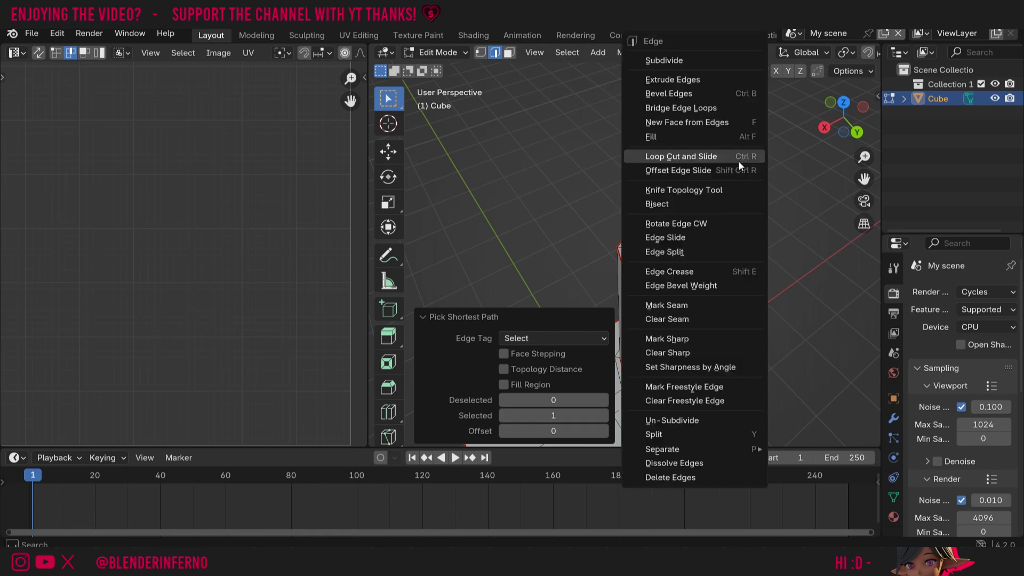
click(702, 311)
Select the entire mesh, unwrap it with the upper column section's seams and examine the ring and cap islands up close.
key(a)
key(u)
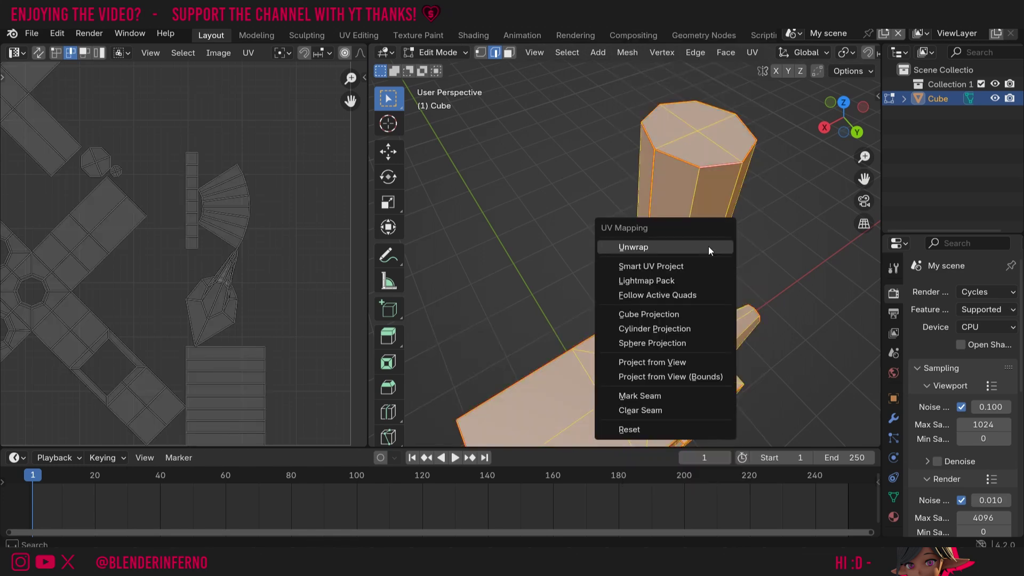
click(708, 246)
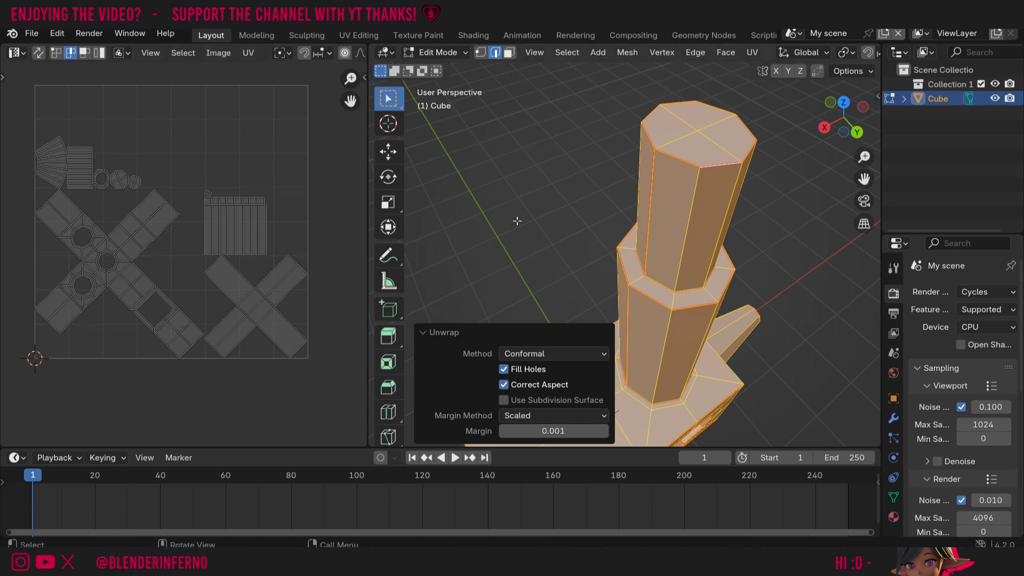
scroll(139, 186, up, 10)
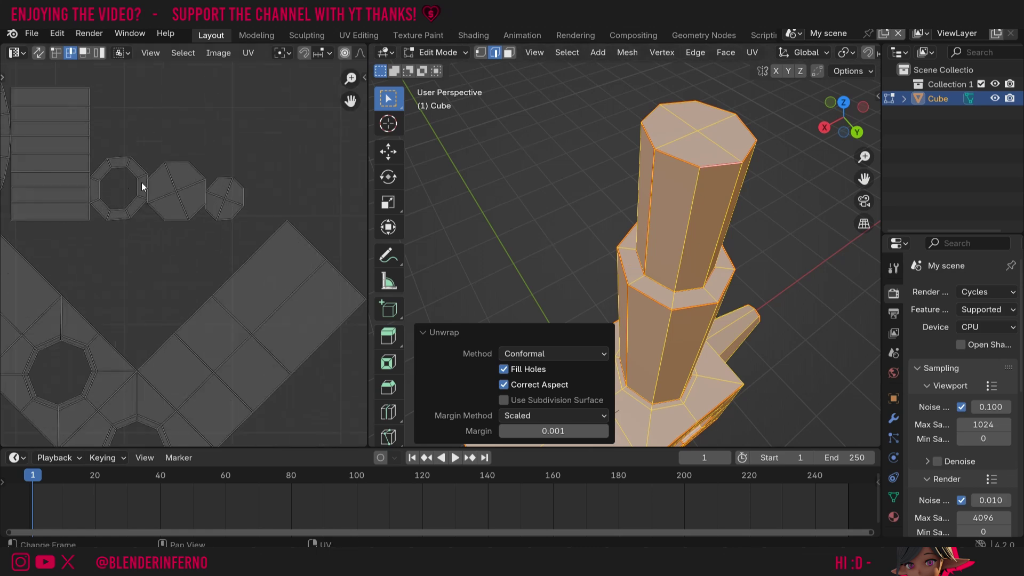
scroll(152, 148, down, 1)
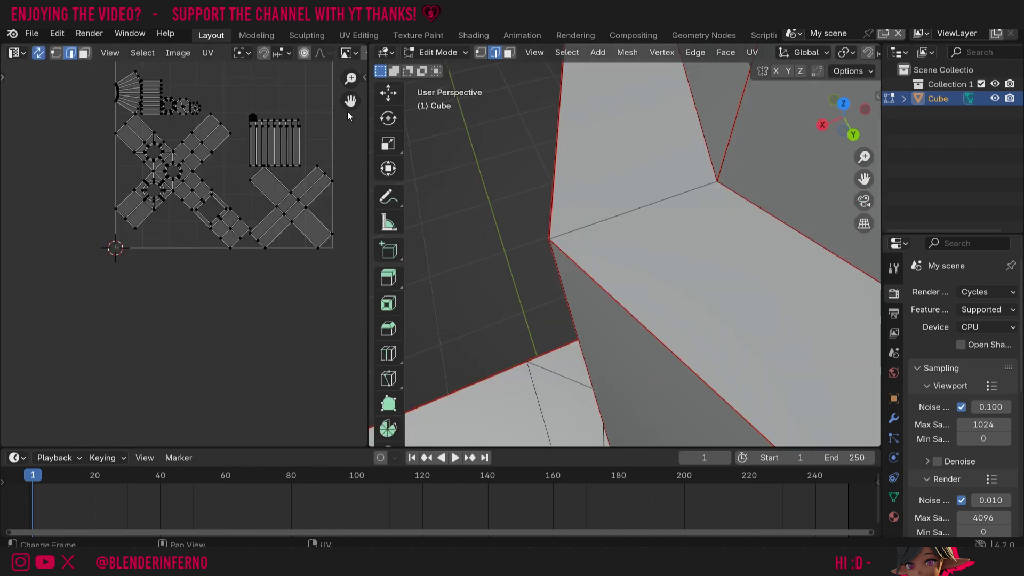
Bring the whole UV layout into view and unwrap the entire mesh again.
drag(350, 101, 337, 193)
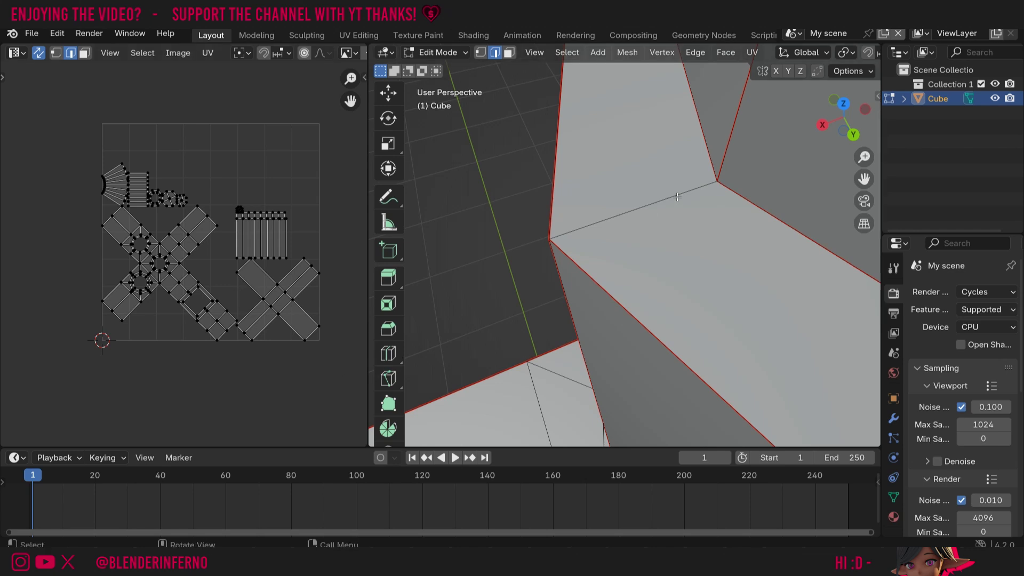
key(a)
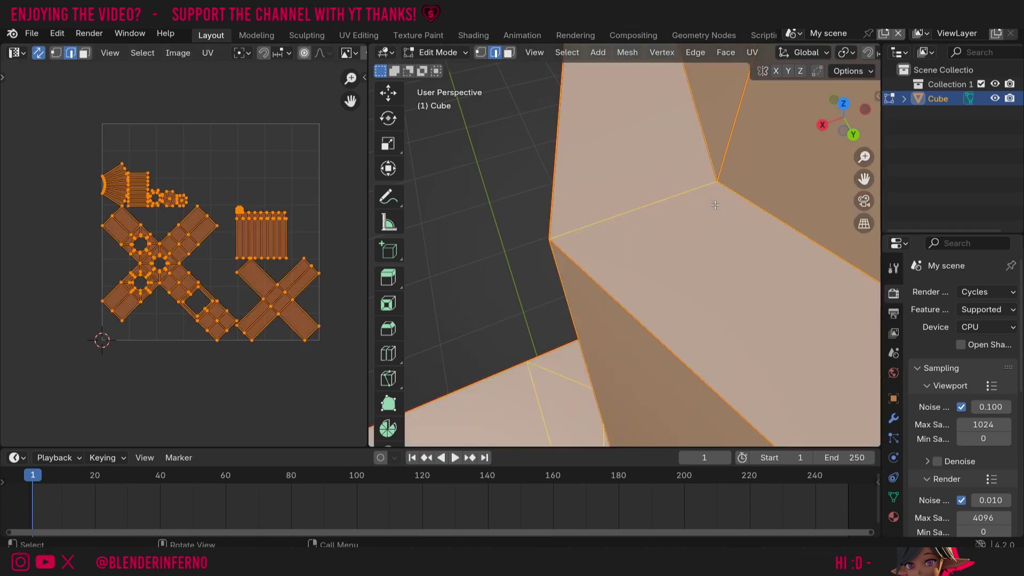
key(u)
click(702, 204)
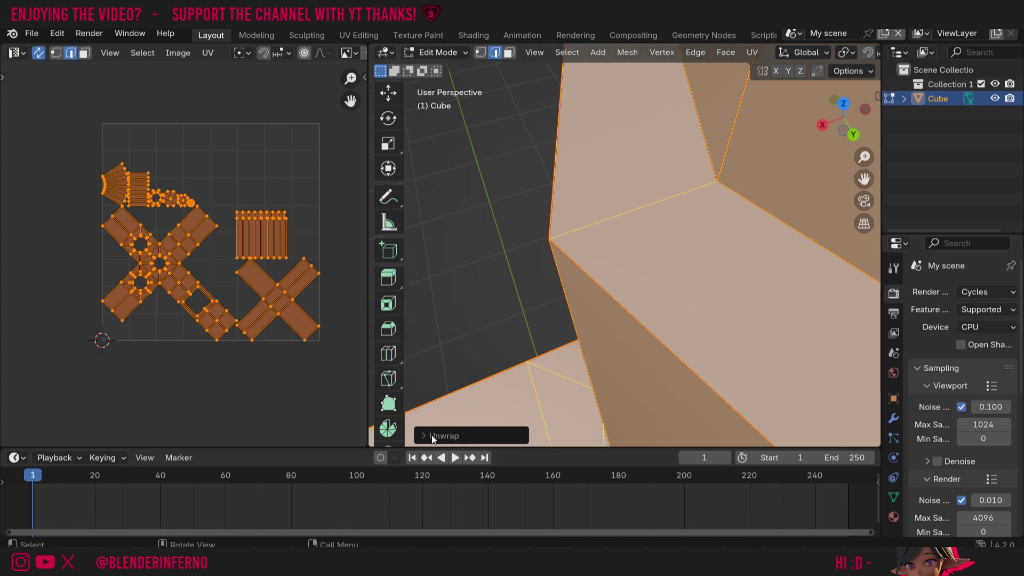
Set the unwrap margin to 0.01 with the Scaled margin method.
click(428, 434)
click(581, 428)
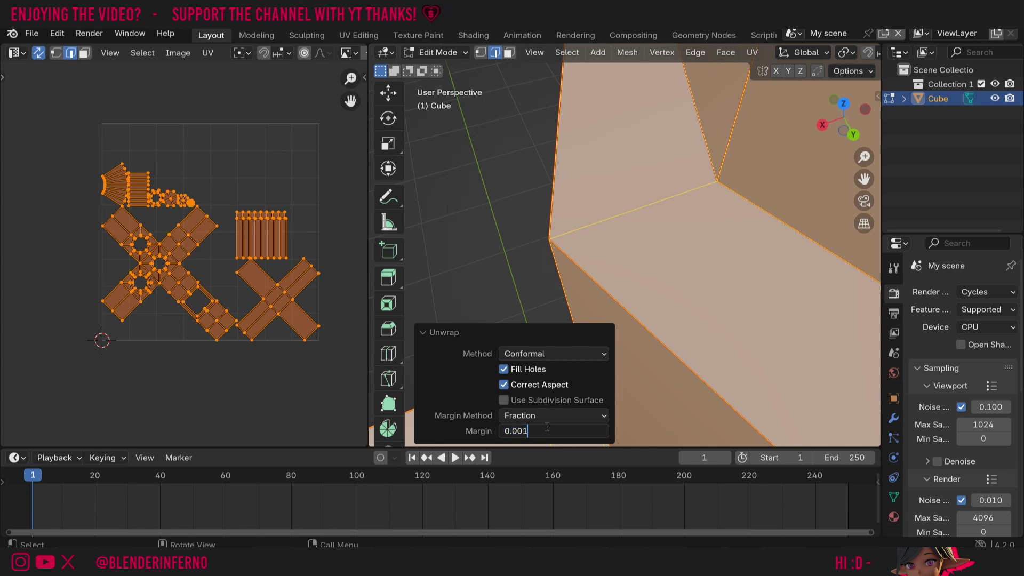
drag(528, 431, 515, 431)
text(1)
key(Return)
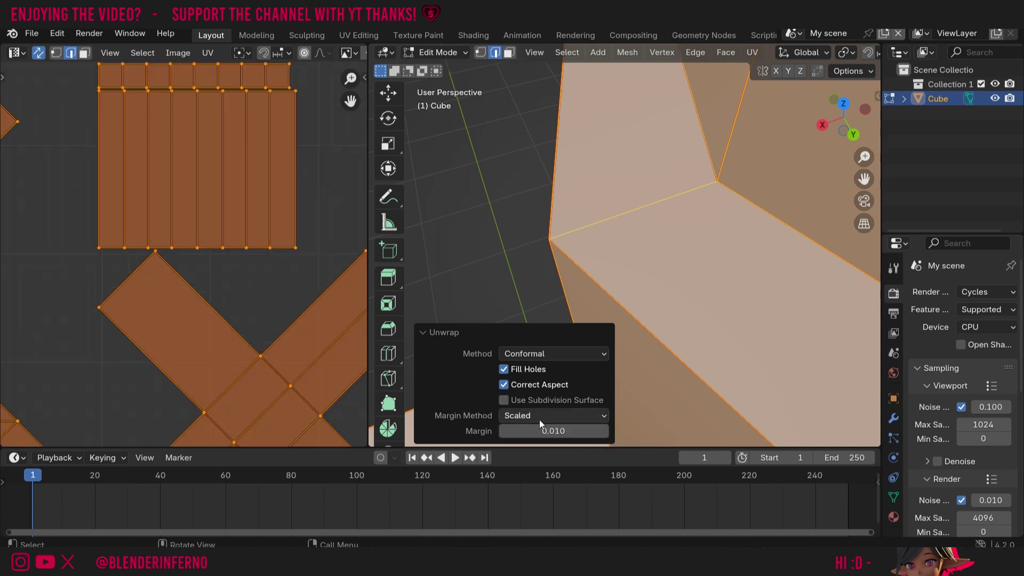
click(535, 418)
click(544, 416)
scroll(265, 112, down, 5)
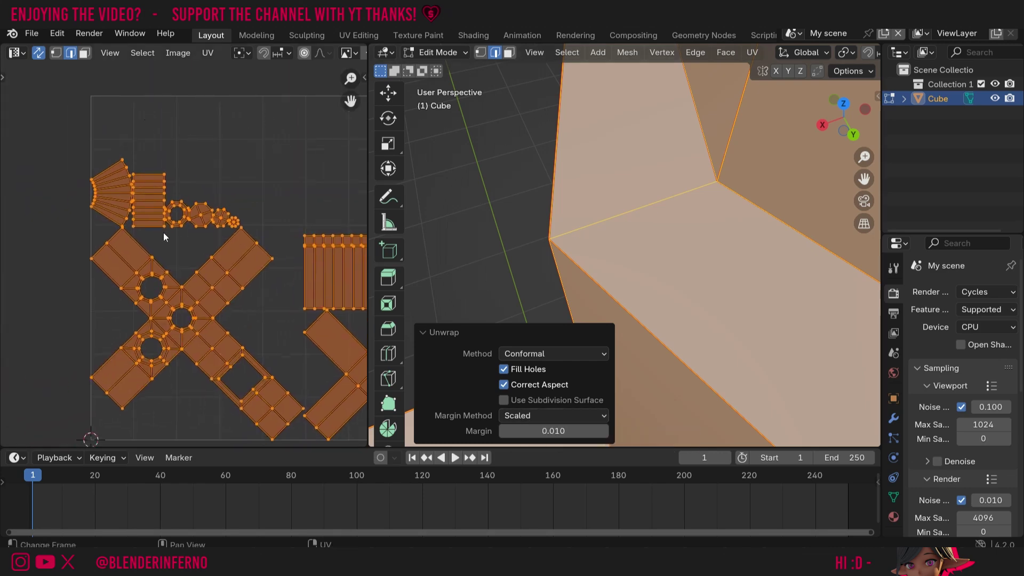
Examine the spacing between the UV islands up close and review the seams across the whole mesh.
scroll(163, 232, up, 6)
scroll(196, 160, down, 3)
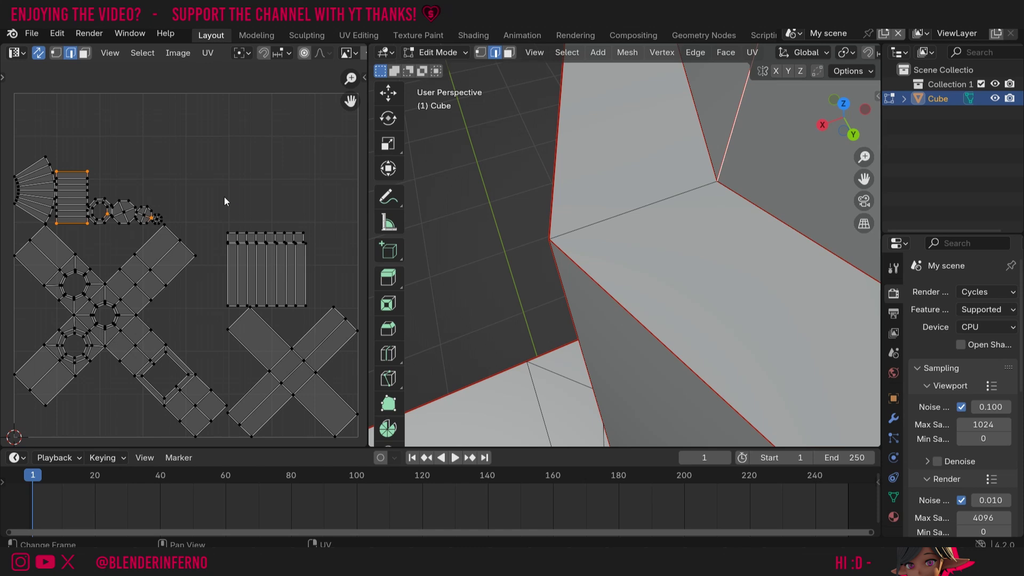
scroll(36, 196, up, 5)
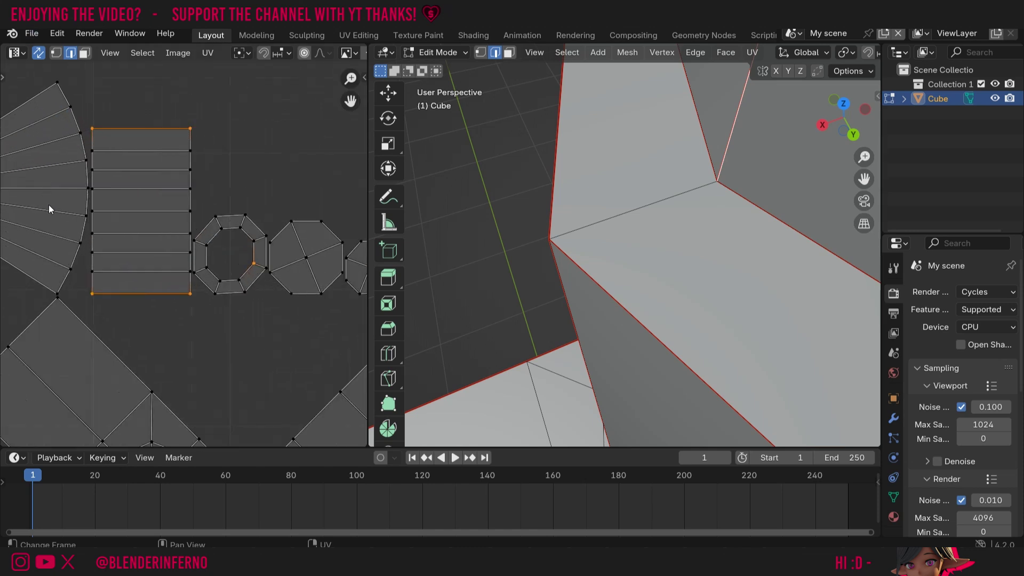
scroll(40, 193, down, 3)
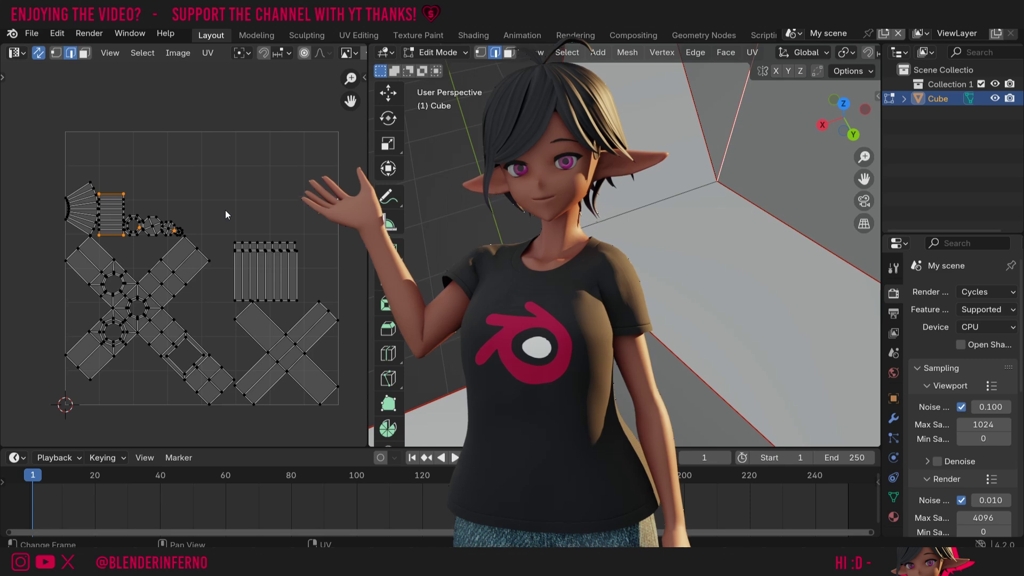
scroll(618, 245, down, 8)
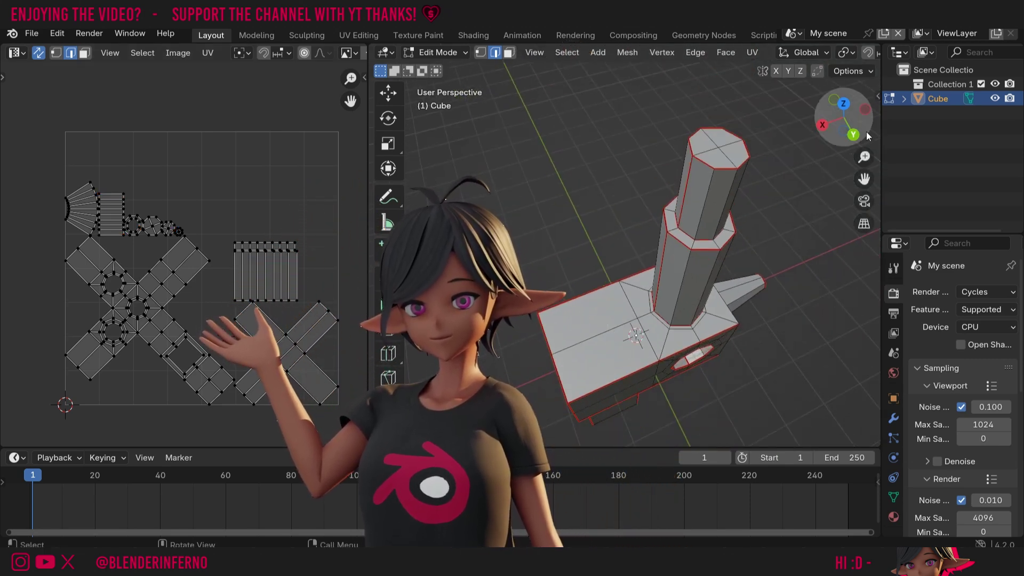
drag(845, 115, 760, 145)
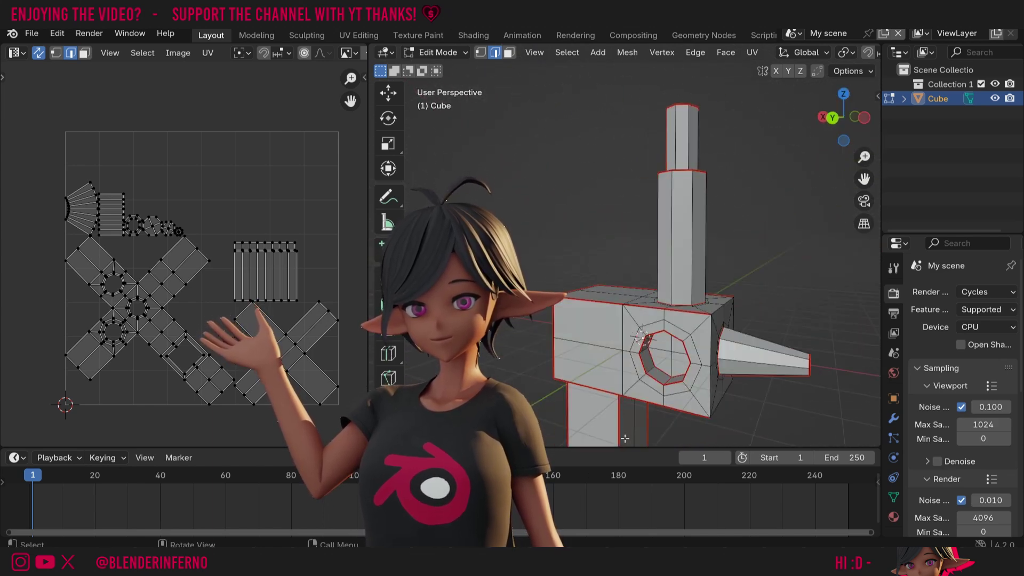